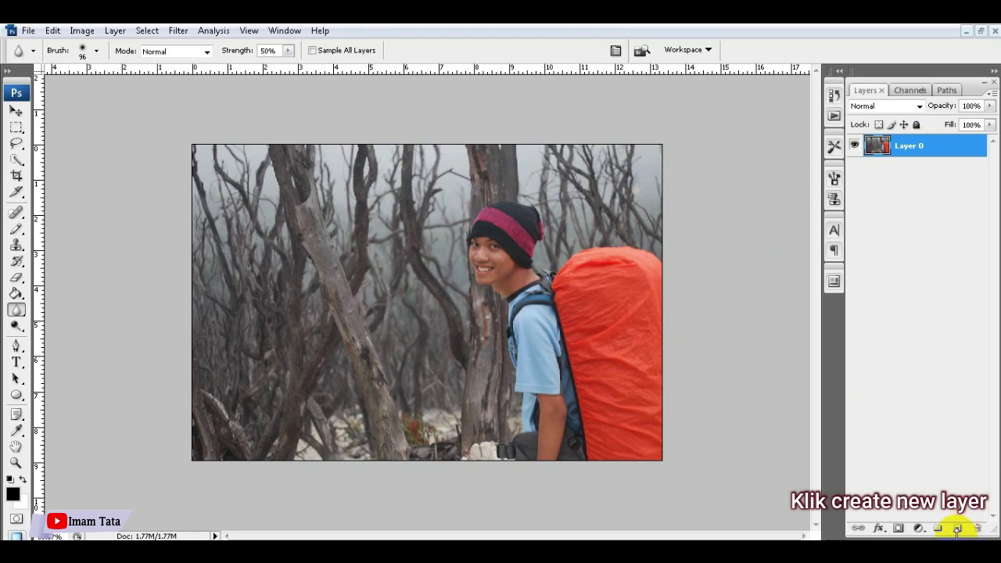
# Step: Add a new layer above the photo and set its blend mode to Screen
pyautogui.click(956, 531)
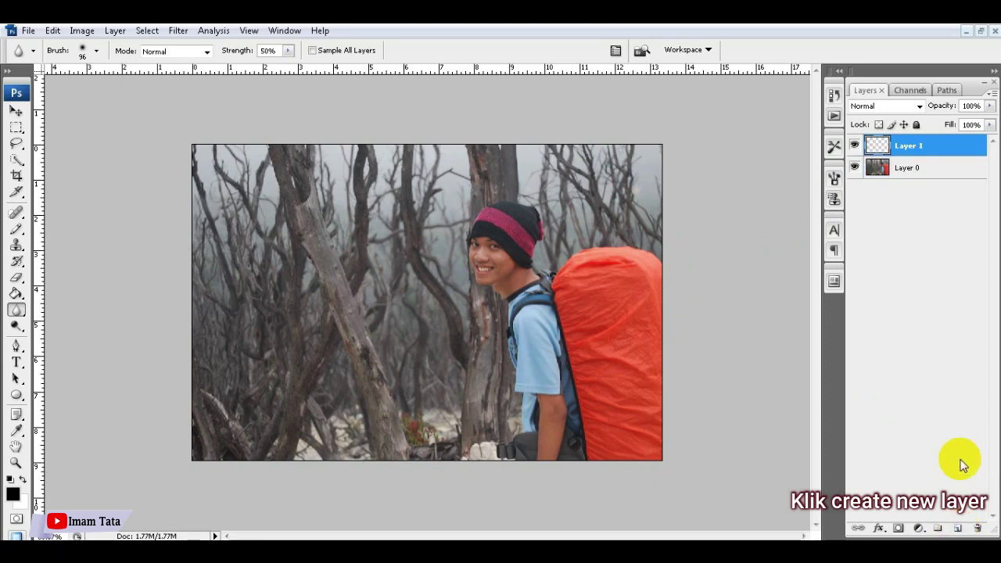
pyautogui.click(938, 154)
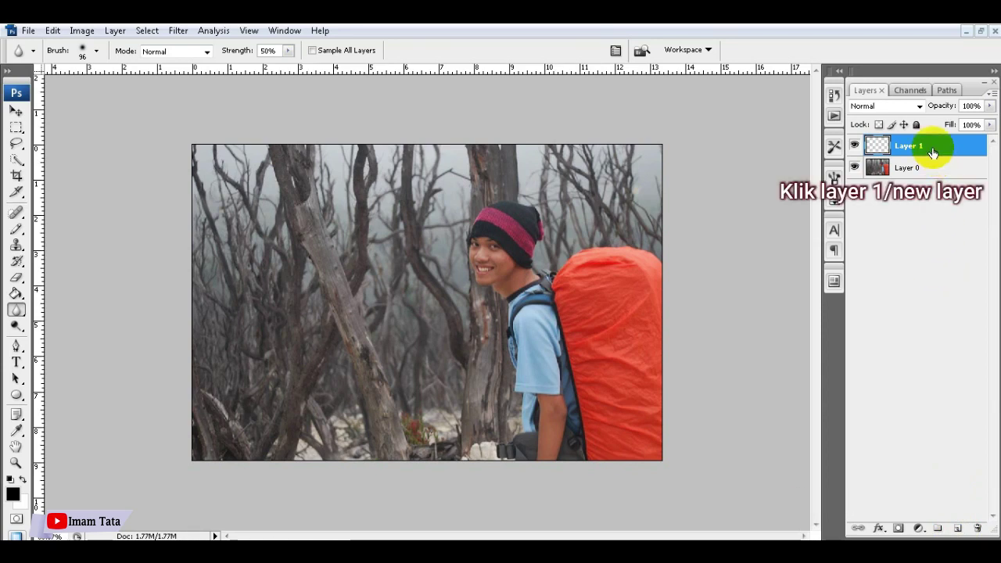
pyautogui.click(908, 108)
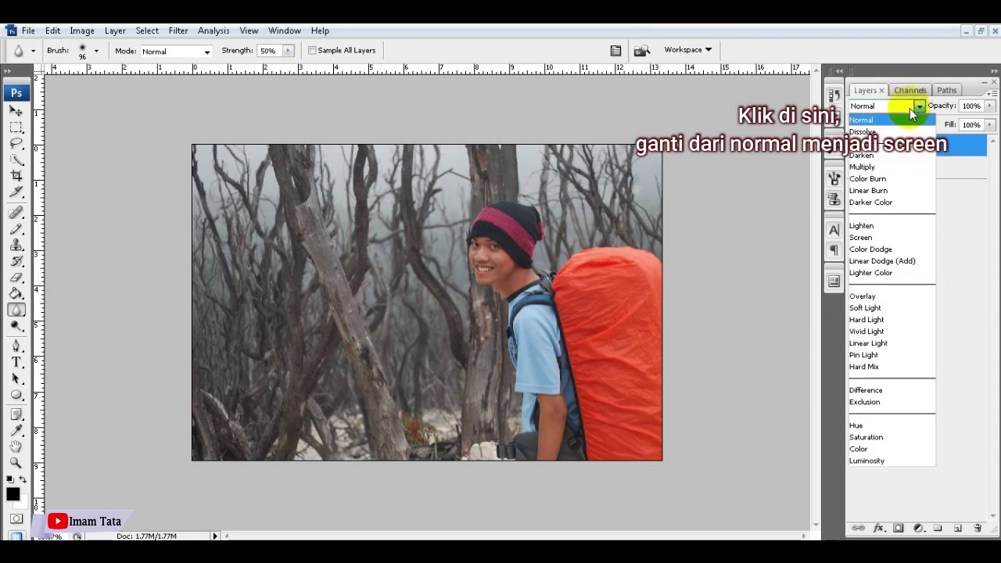
pyautogui.click(874, 238)
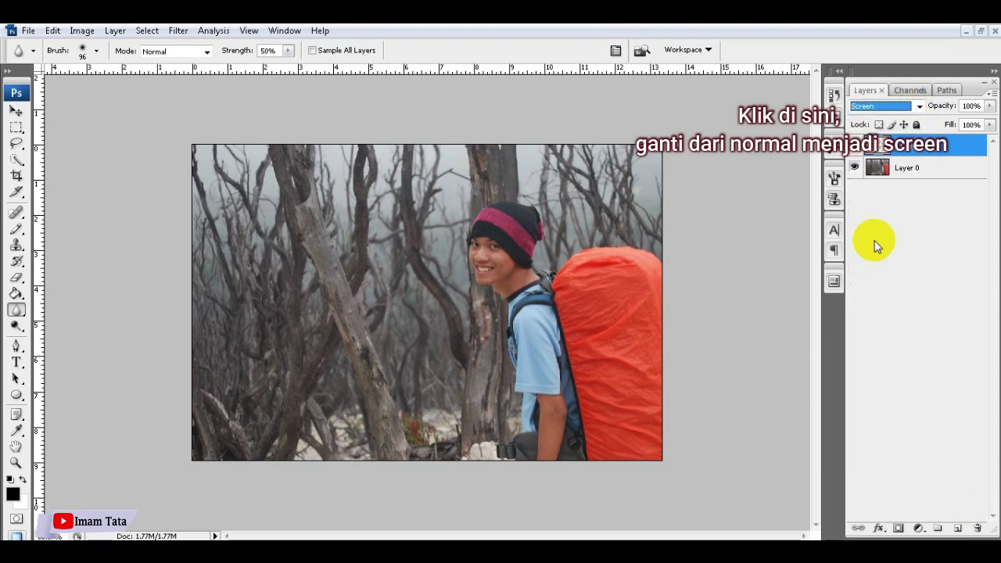
# Step: Fill the new Layer 1 with black using the Paint Bucket tool
pyautogui.click(17, 295)
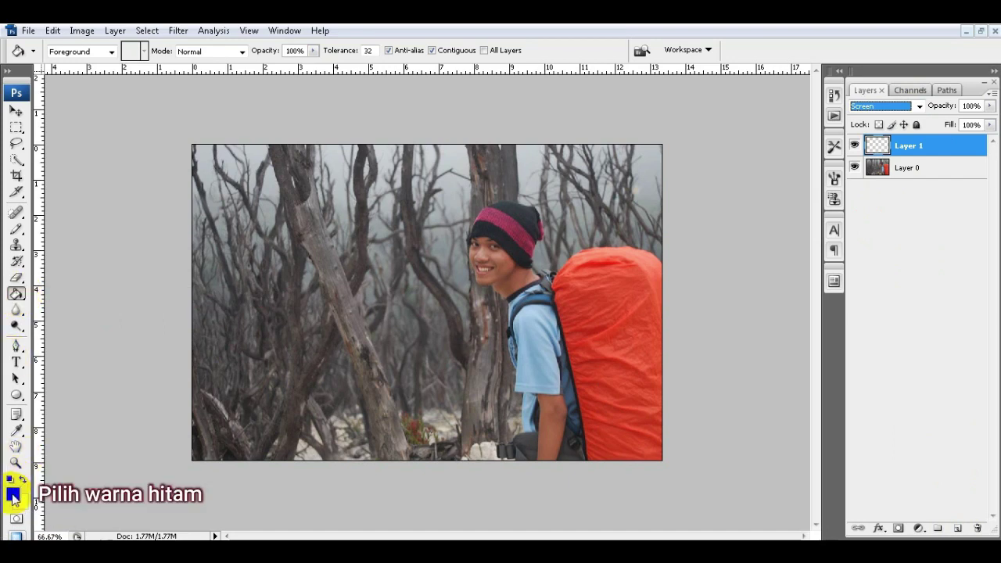
pyautogui.click(13, 493)
pyautogui.press('Return')
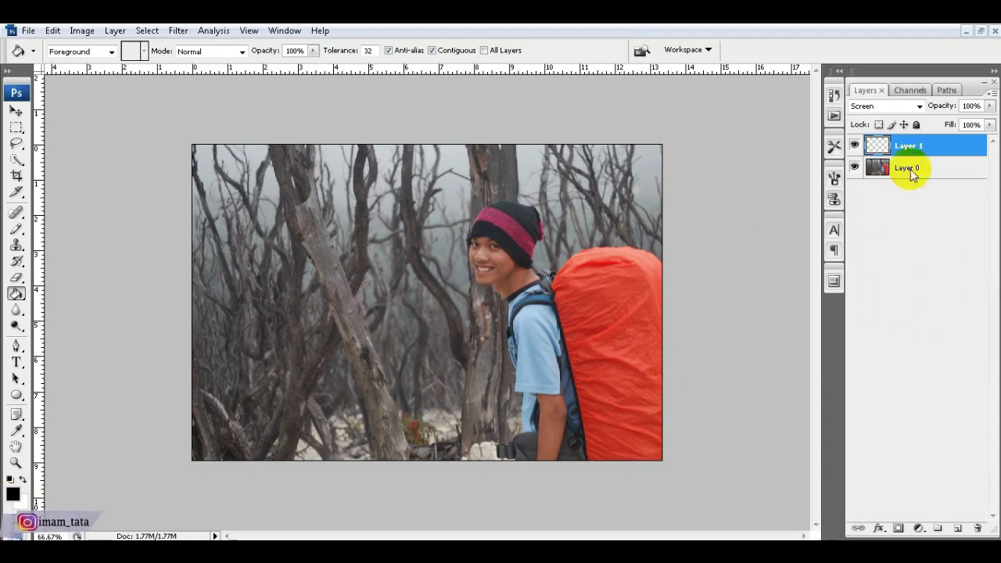
pyautogui.click(401, 286)
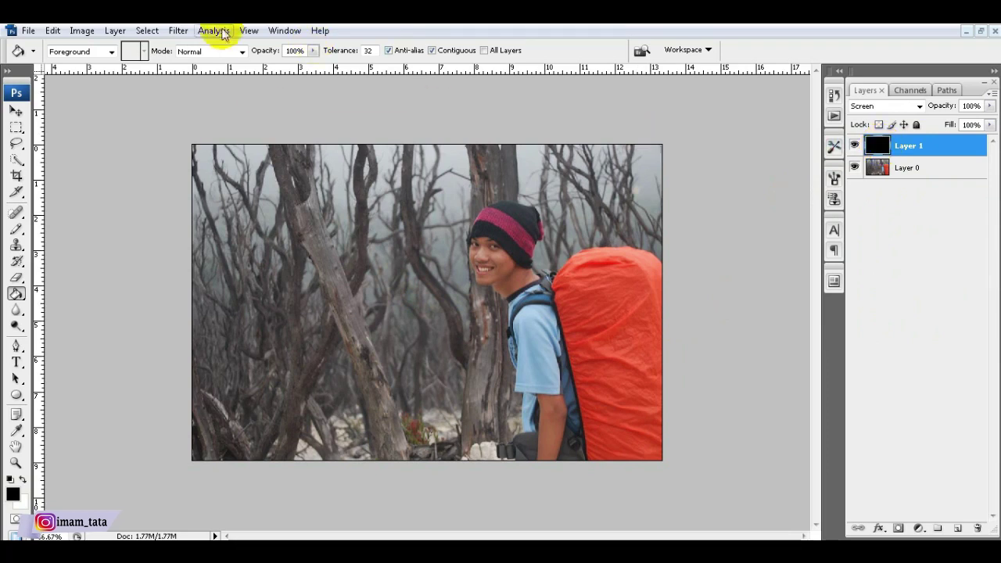
# Step: Apply the Graphic Pen sketch filter to Layer 1 with Stroke Length 4, Light/Dark Balance 97 and Right Diagonal stroke direction
pyautogui.click(179, 31)
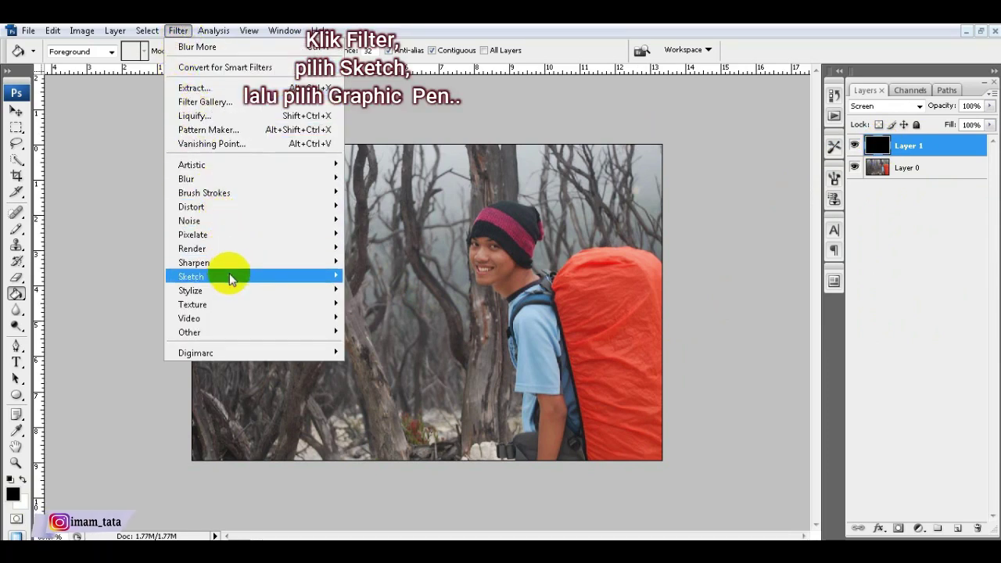
pyautogui.moveTo(261, 274)
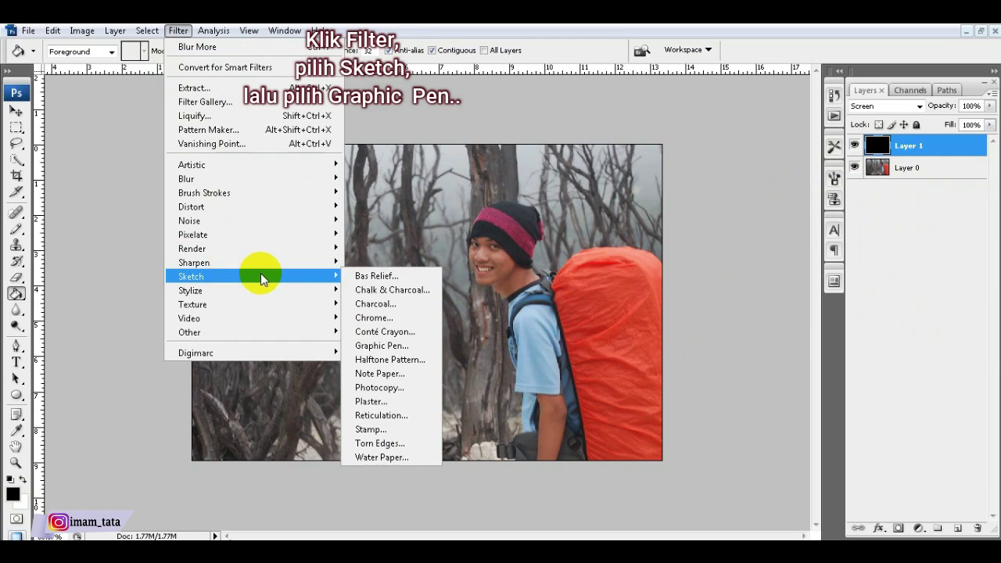
pyautogui.click(403, 345)
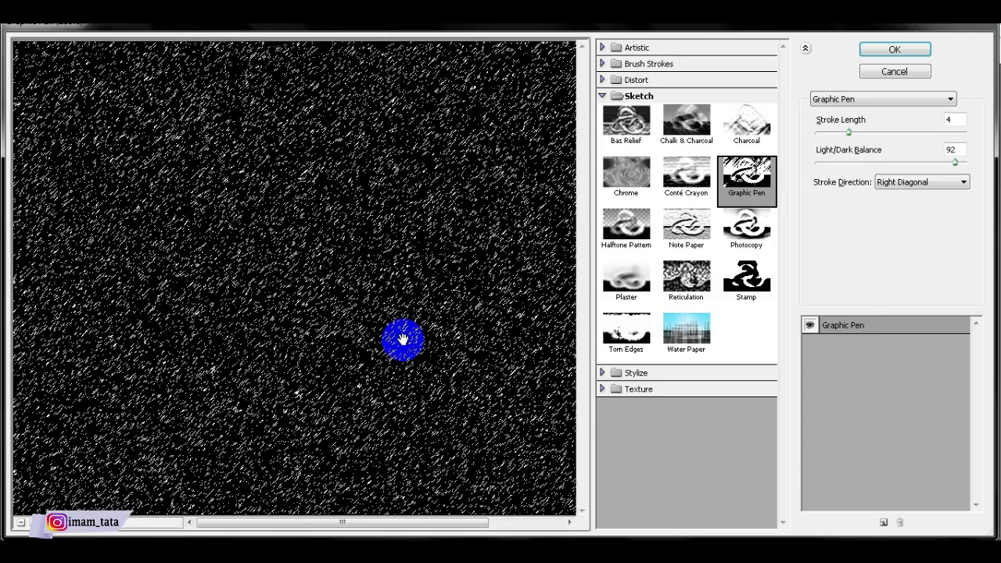
pyautogui.click(957, 164)
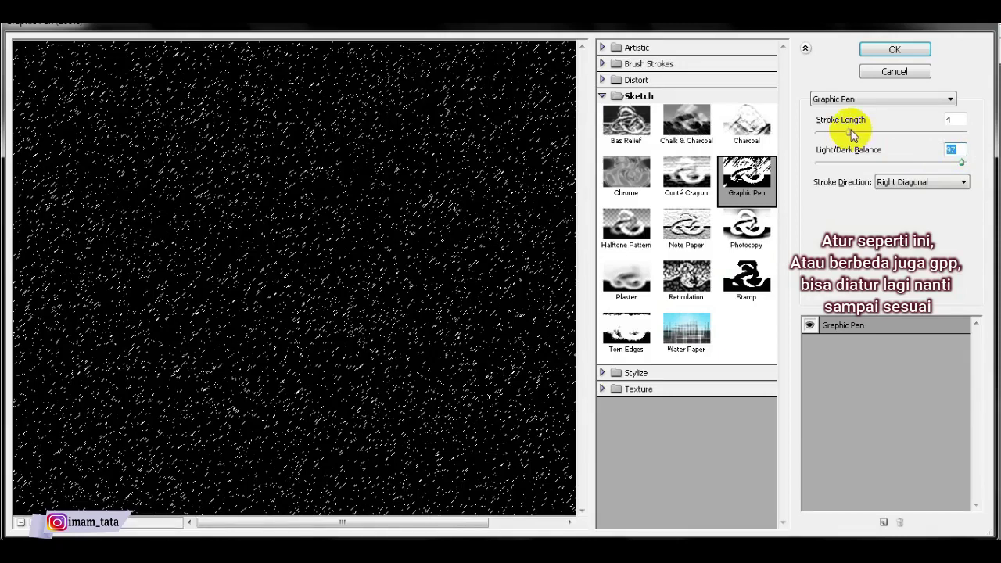
pyautogui.click(899, 183)
pyautogui.click(912, 184)
pyautogui.click(911, 184)
pyautogui.click(903, 194)
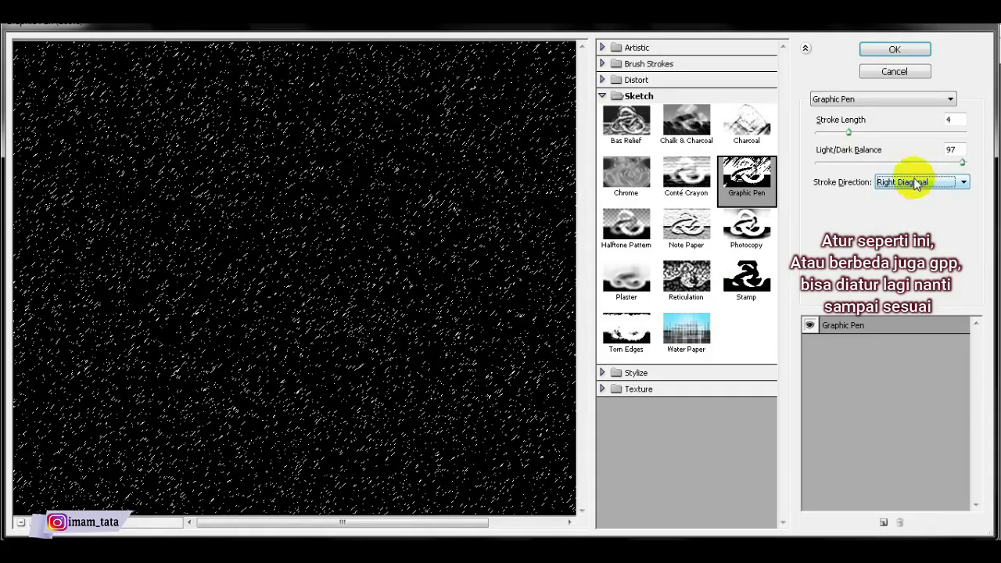
pyautogui.click(952, 123)
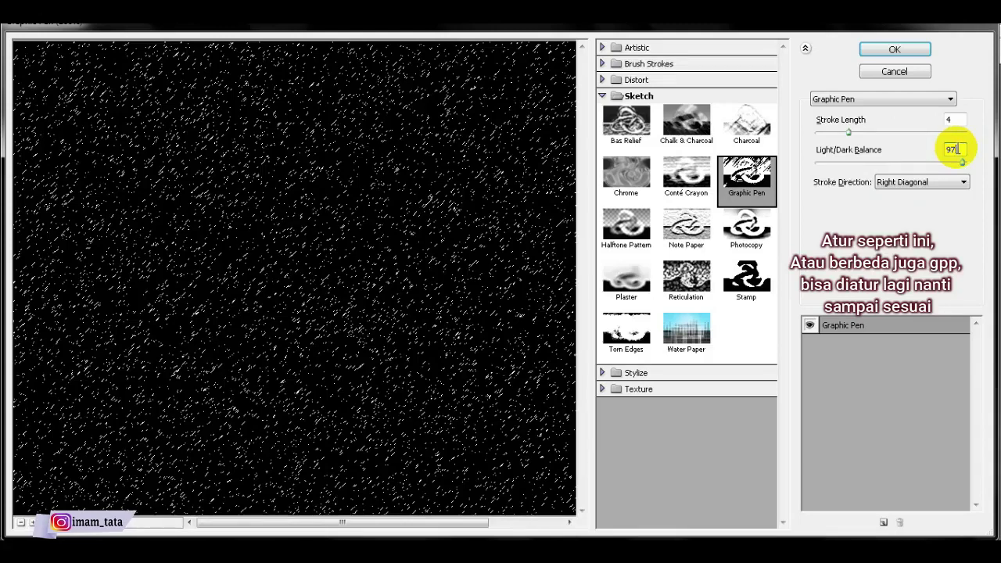
pyautogui.click(895, 50)
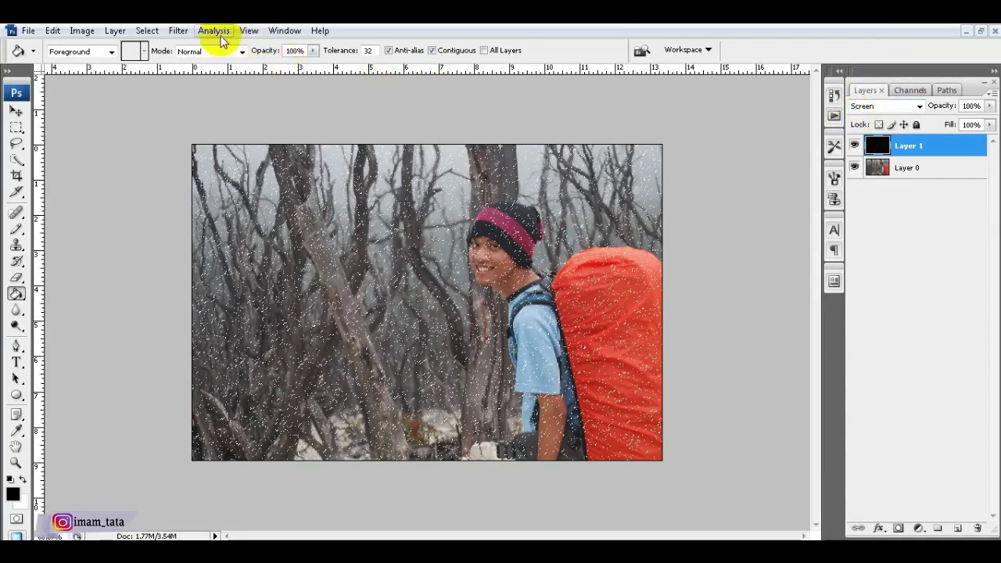
# Step: Apply a Gaussian Blur with a radius of 1.9 pixels to the snow strokes on Layer 1
pyautogui.click(186, 34)
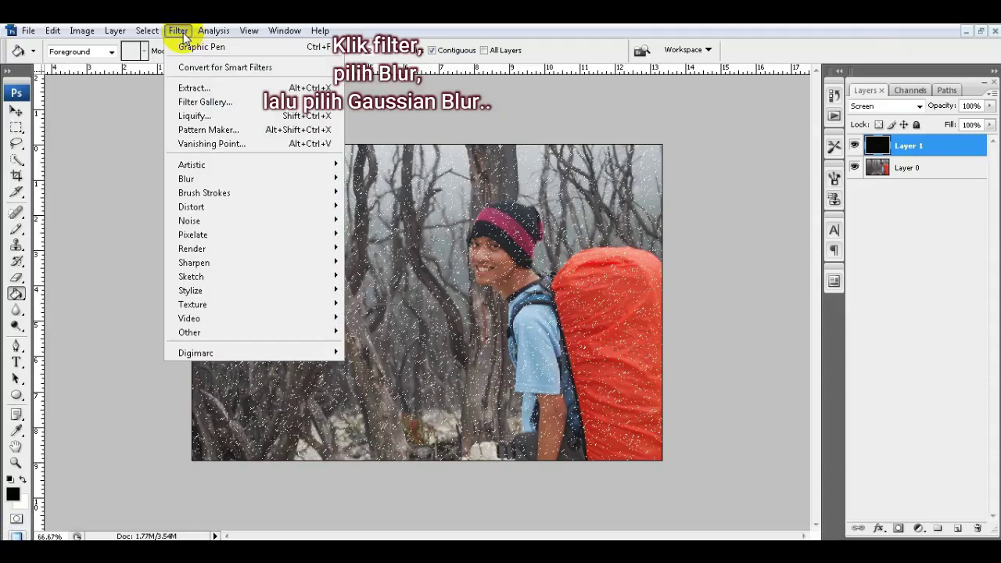
pyautogui.moveTo(234, 178)
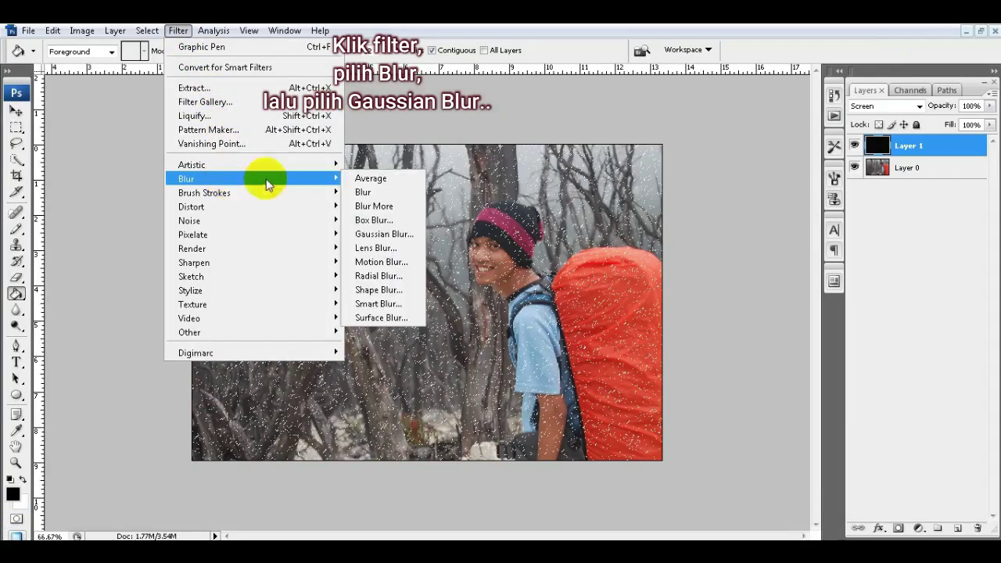
pyautogui.click(406, 235)
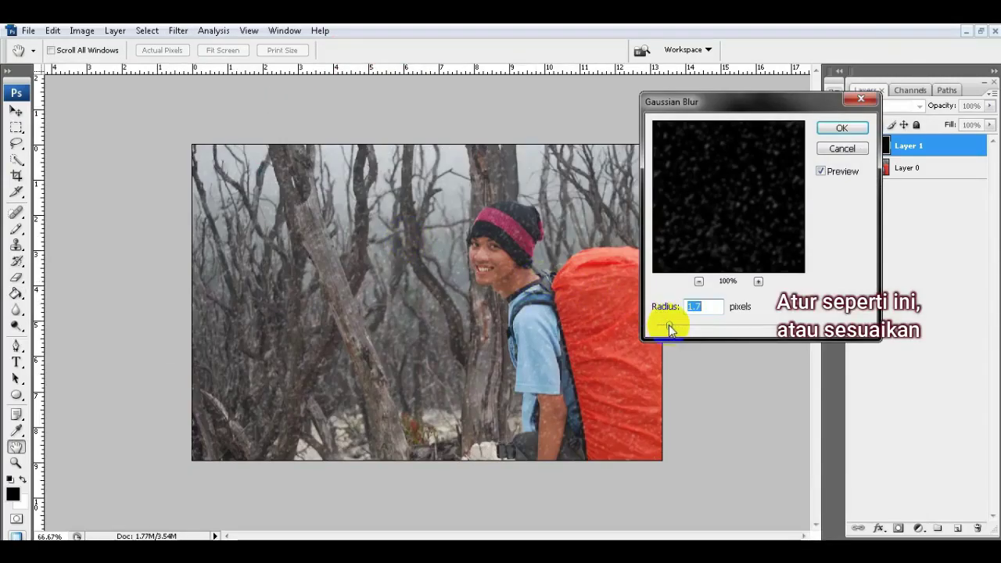
pyautogui.moveTo(668, 324); pyautogui.dragTo(670, 326)
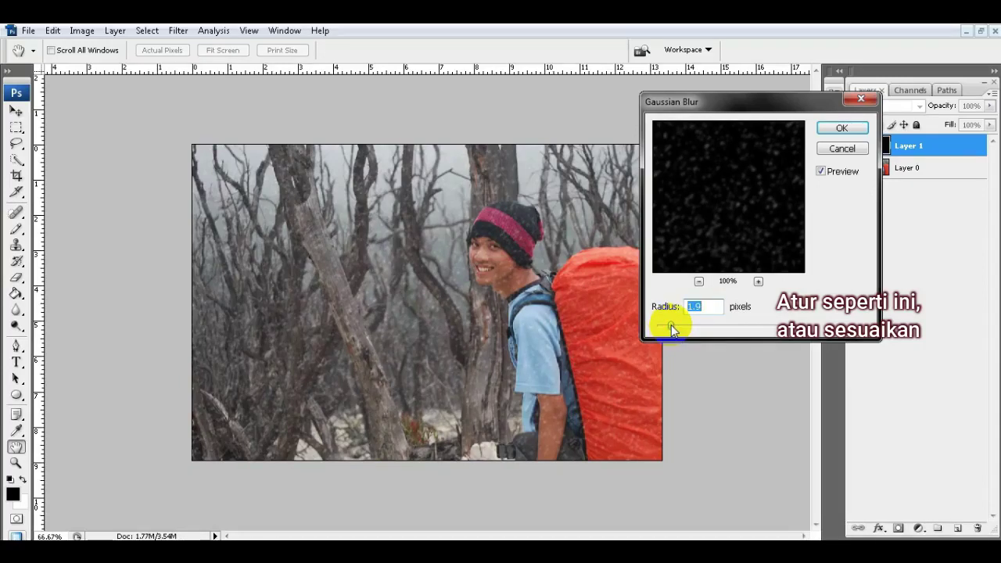
pyautogui.click(705, 308)
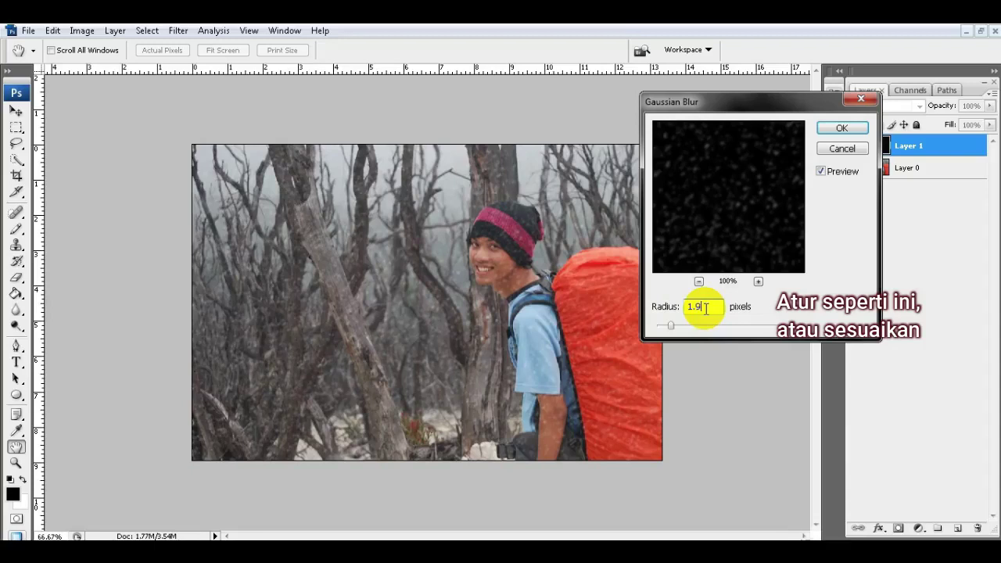
pyautogui.click(841, 129)
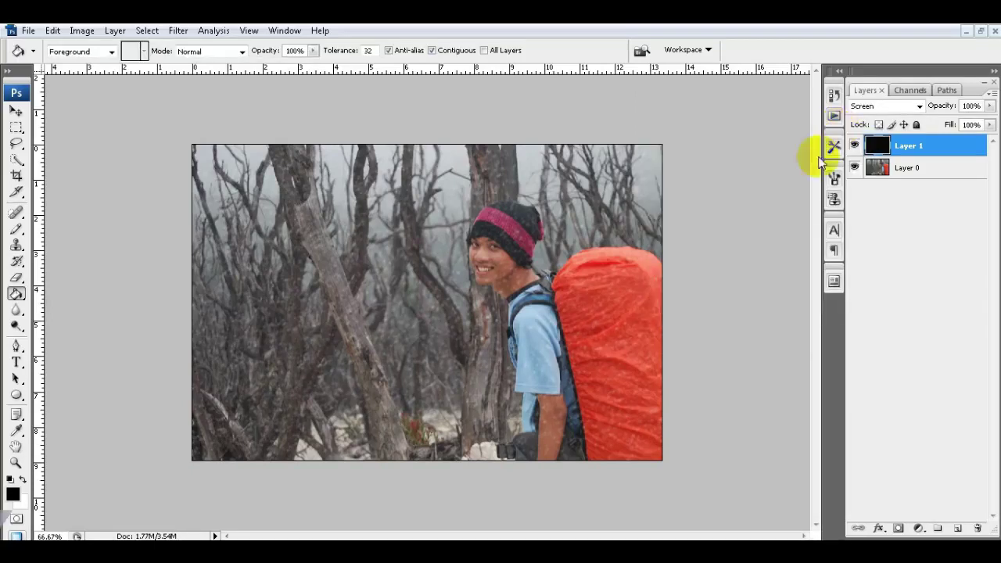
# Step: Adjust the snow layer's Brightness/Contrast to a brightness of about +133 and a contrast of +100
pyautogui.click(92, 36)
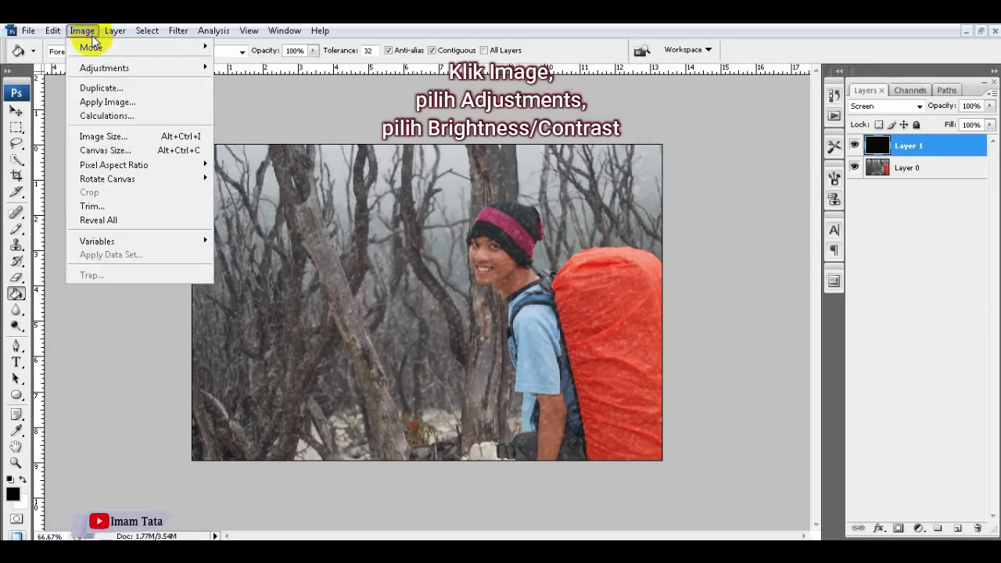
pyautogui.moveTo(109, 69)
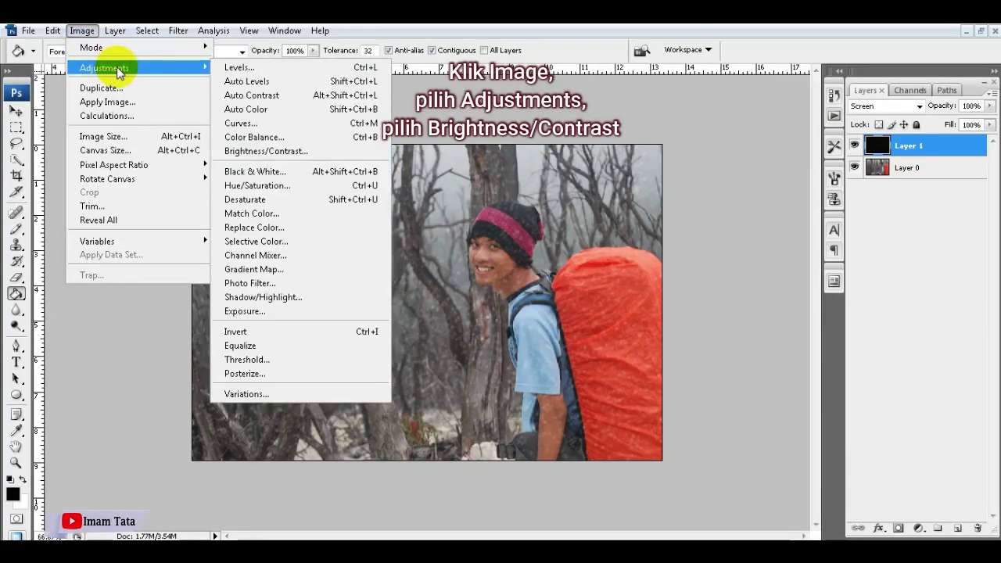
pyautogui.click(342, 157)
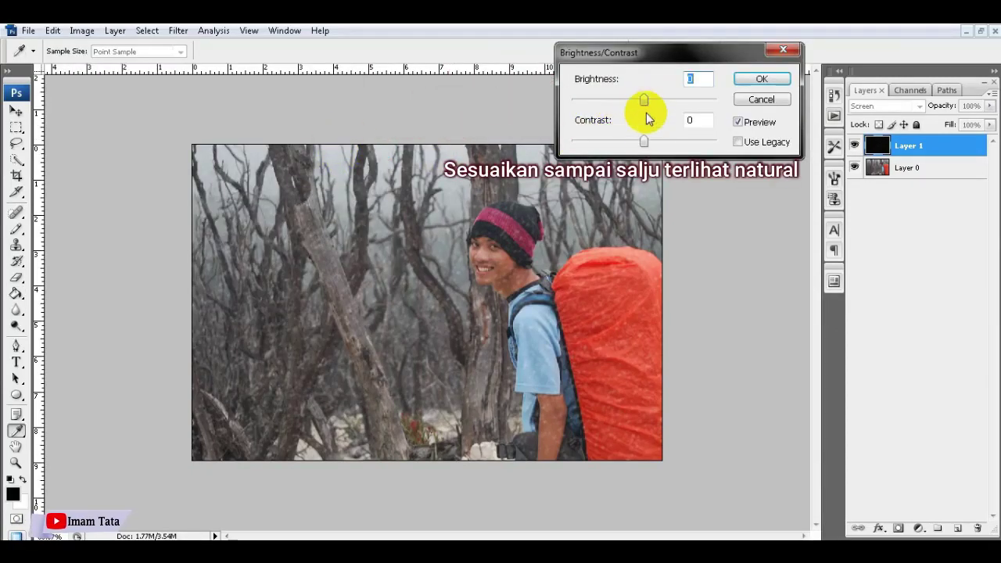
pyautogui.moveTo(646, 102); pyautogui.dragTo(668, 102)
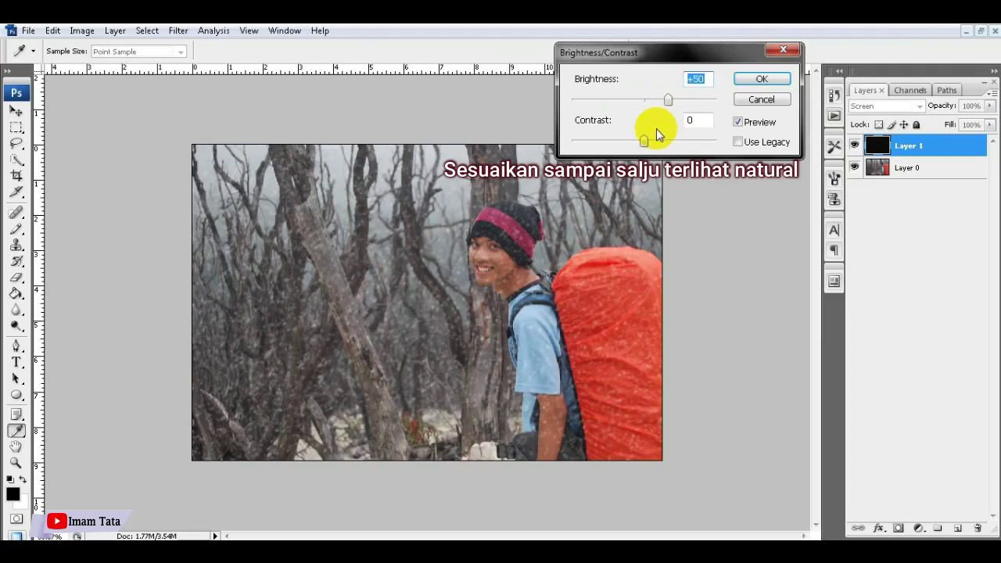
pyautogui.moveTo(645, 138); pyautogui.dragTo(758, 148)
pyautogui.doubleClick(696, 119)
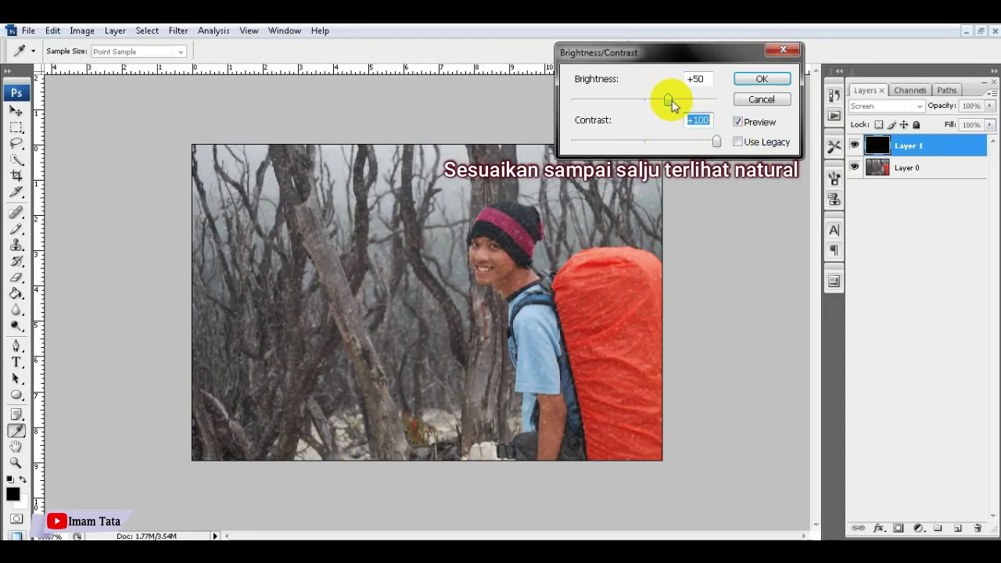
pyautogui.moveTo(671, 102); pyautogui.dragTo(719, 107)
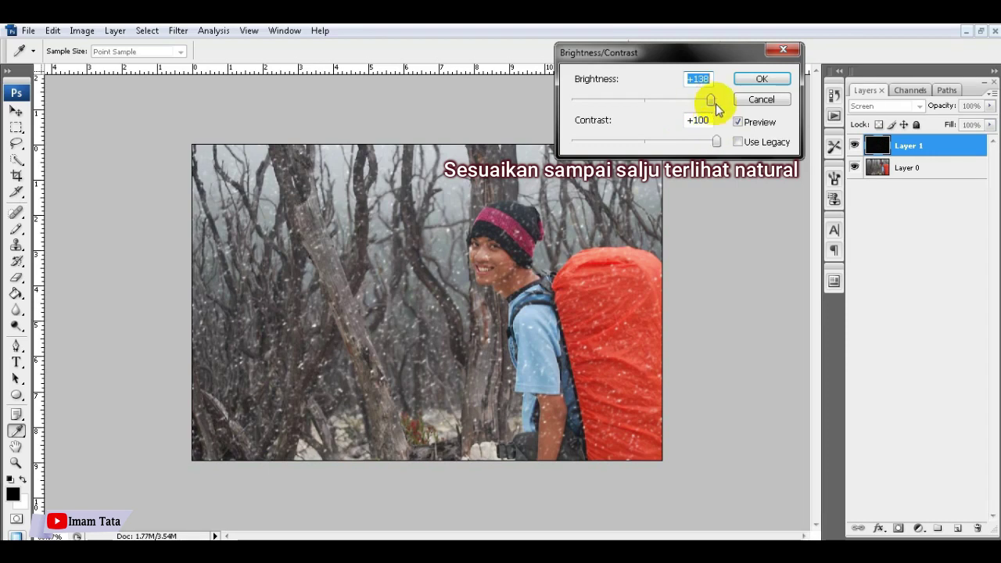
pyautogui.moveTo(710, 100); pyautogui.dragTo(710, 102)
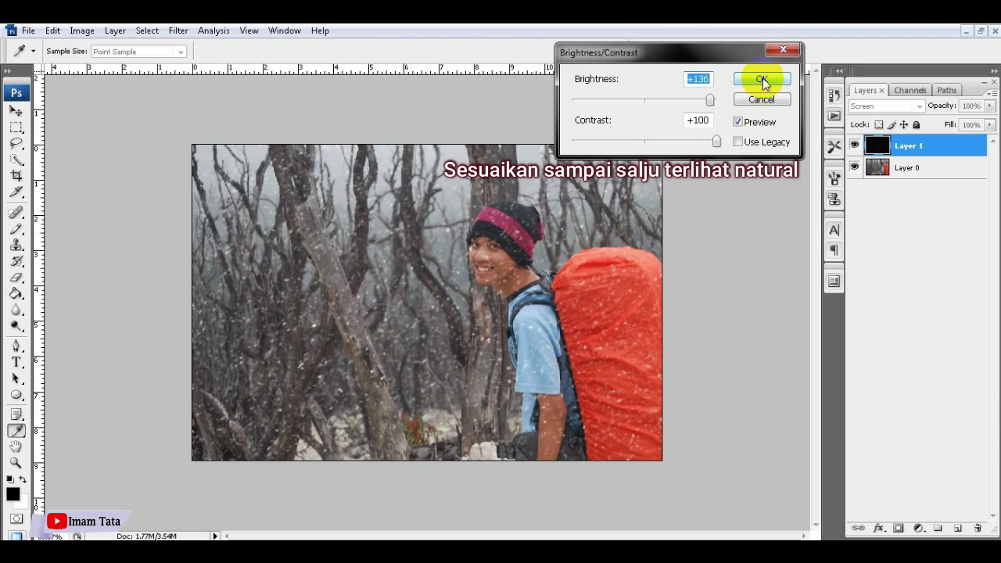
pyautogui.moveTo(713, 99); pyautogui.dragTo(709, 101)
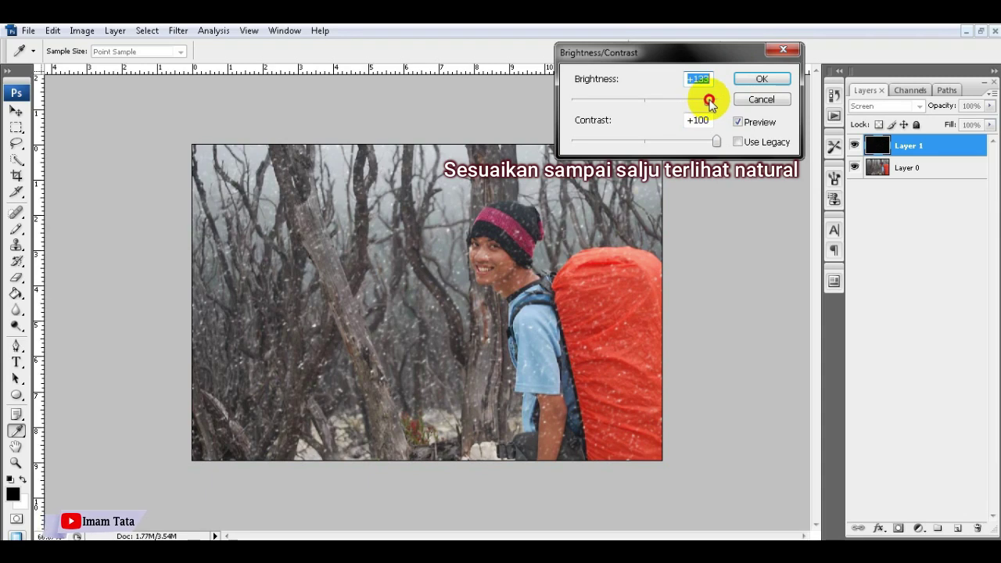
pyautogui.moveTo(709, 100); pyautogui.dragTo(710, 99)
pyautogui.click(755, 78)
pyautogui.press('g')
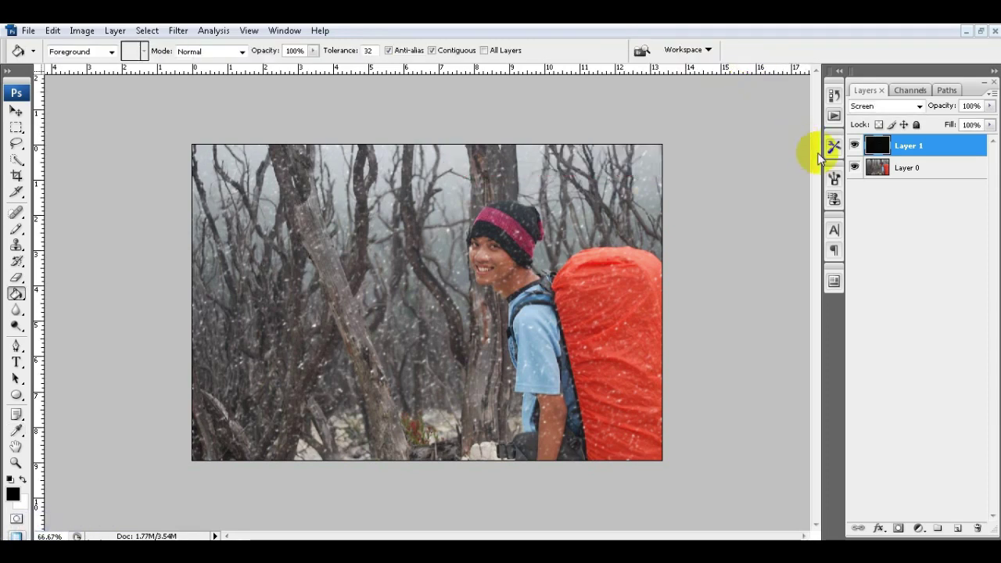
# Step: Raise both the brightness and the contrast of the photo on Layer 0 with the Brightness/Contrast adjustment
pyautogui.click(918, 170)
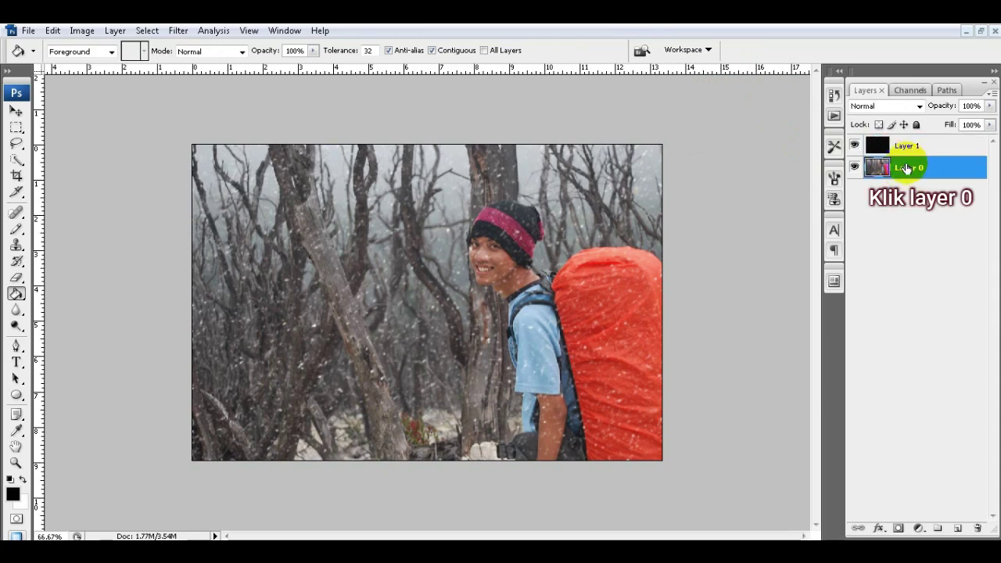
pyautogui.click(83, 30)
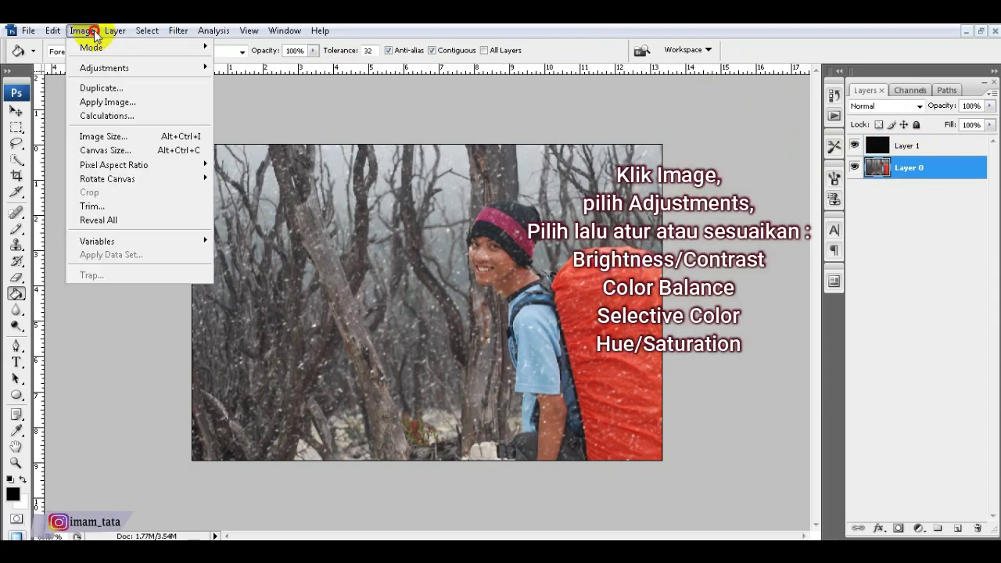
pyautogui.moveTo(109, 69)
pyautogui.click(251, 150)
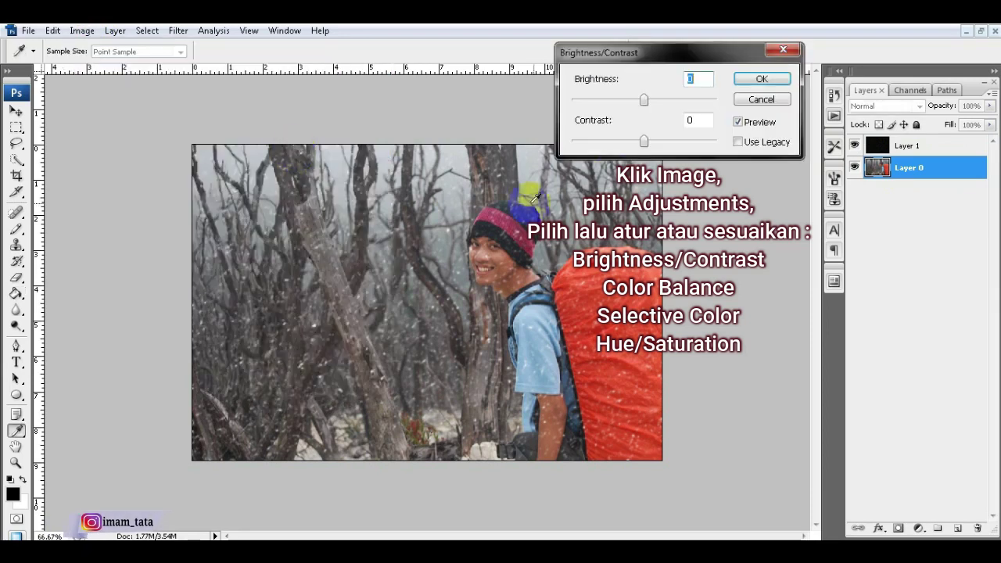
pyautogui.moveTo(646, 140); pyautogui.dragTo(680, 143)
pyautogui.moveTo(644, 100); pyautogui.dragTo(659, 114)
pyautogui.click(757, 79)
# Step: Shift the midtones of the photo on Layer 0 towards cyan and blue with the Color Balance adjustment
pyautogui.click(83, 31)
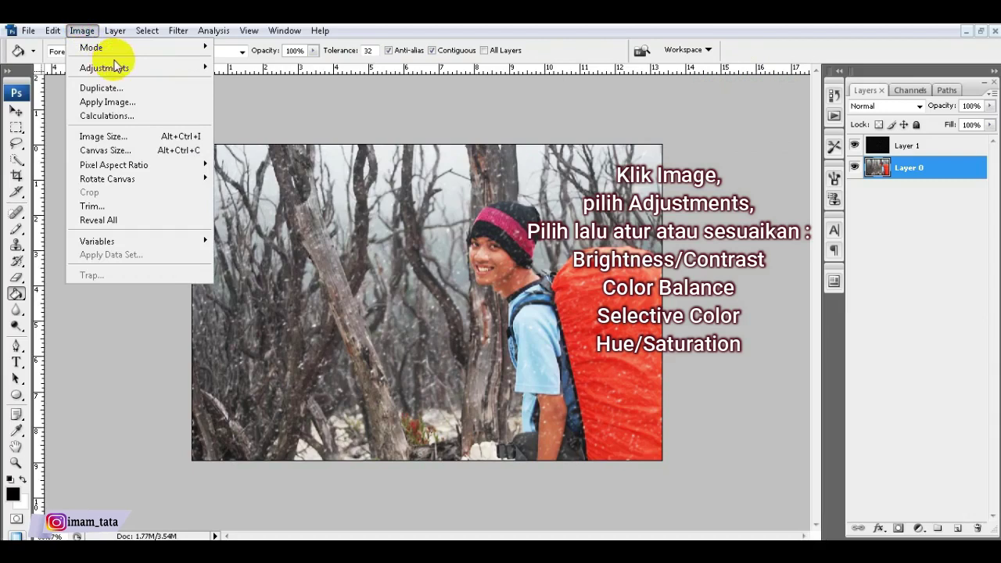
pyautogui.moveTo(129, 68)
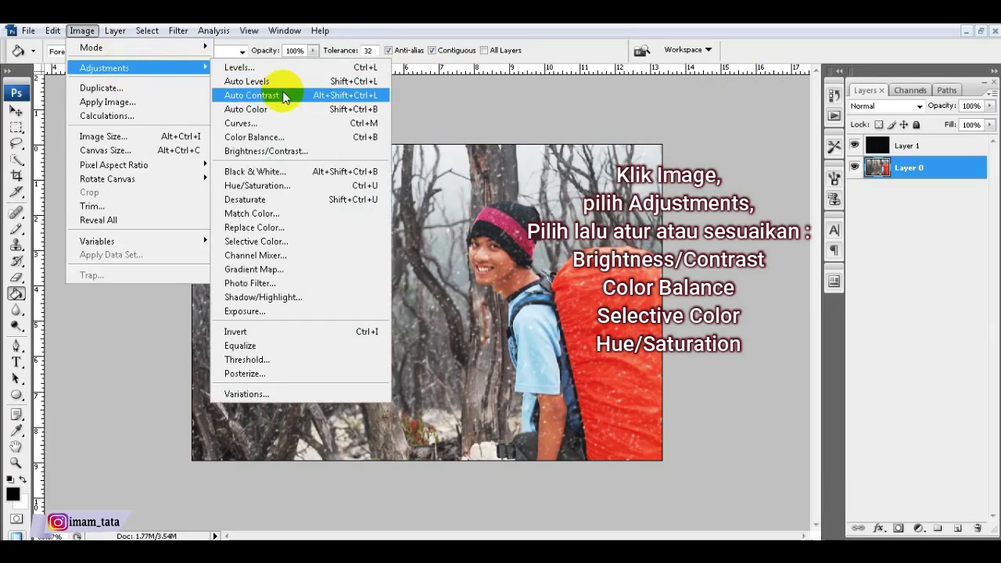
pyautogui.click(289, 137)
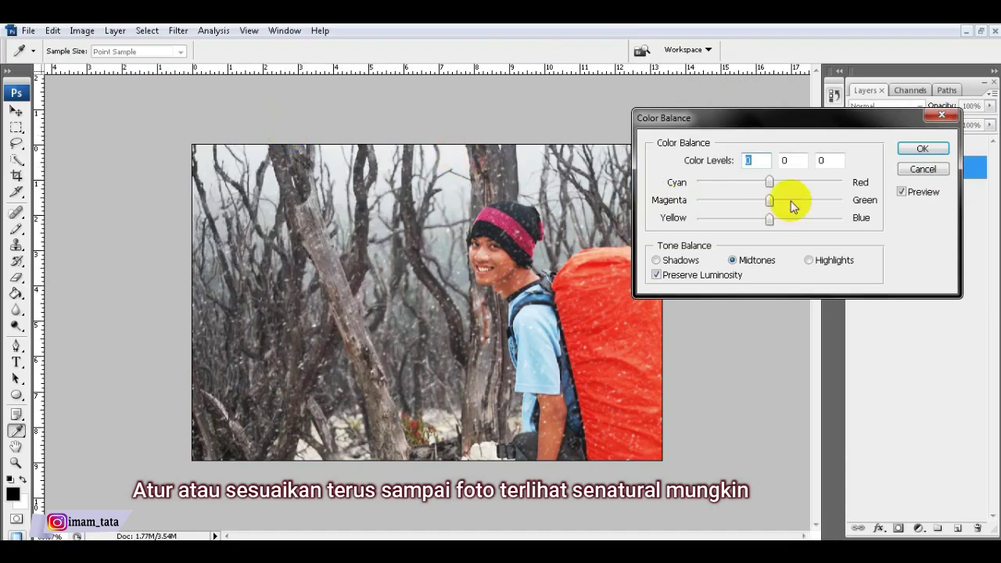
pyautogui.moveTo(769, 183); pyautogui.dragTo(754, 183)
pyautogui.moveTo(772, 219)
pyautogui.mouseDown()
pyautogui.moveTo(794, 223)
pyautogui.moveTo(787, 216)
pyautogui.mouseUp()
pyautogui.click(913, 150)
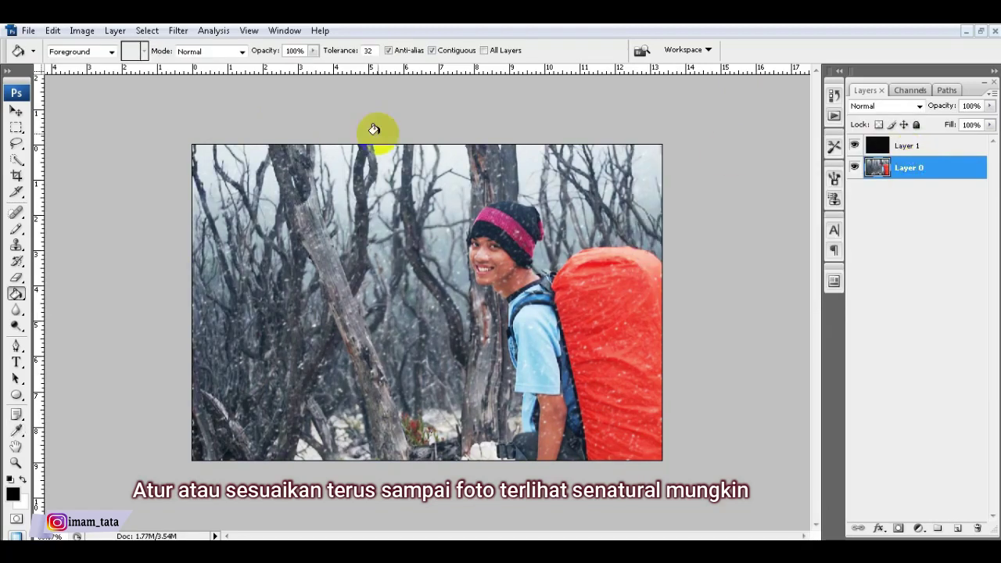
# Step: Start a Selective Color adjustment on Layer 0 and set the Black amount of the Blacks to +10%
pyautogui.click(82, 30)
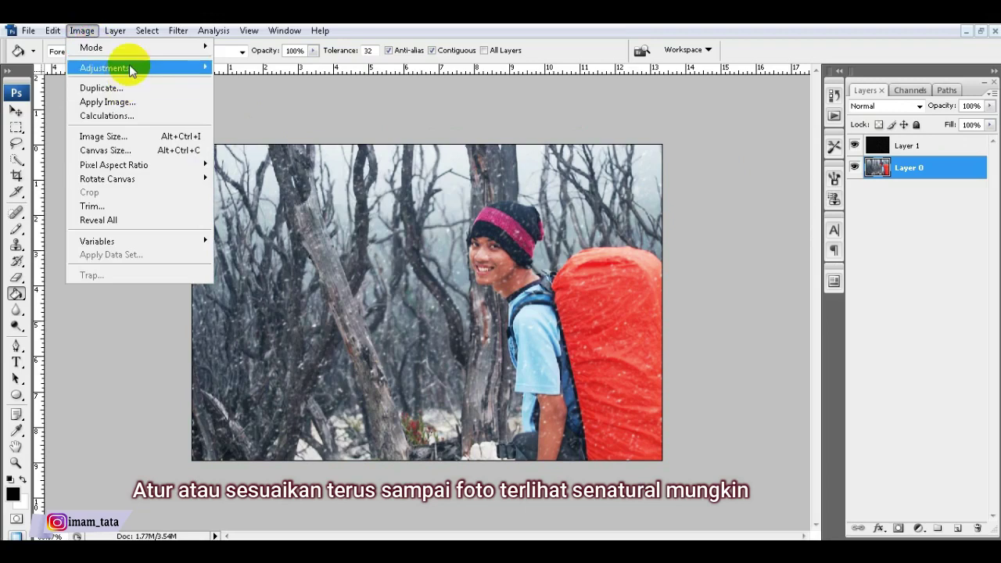
pyautogui.moveTo(129, 71)
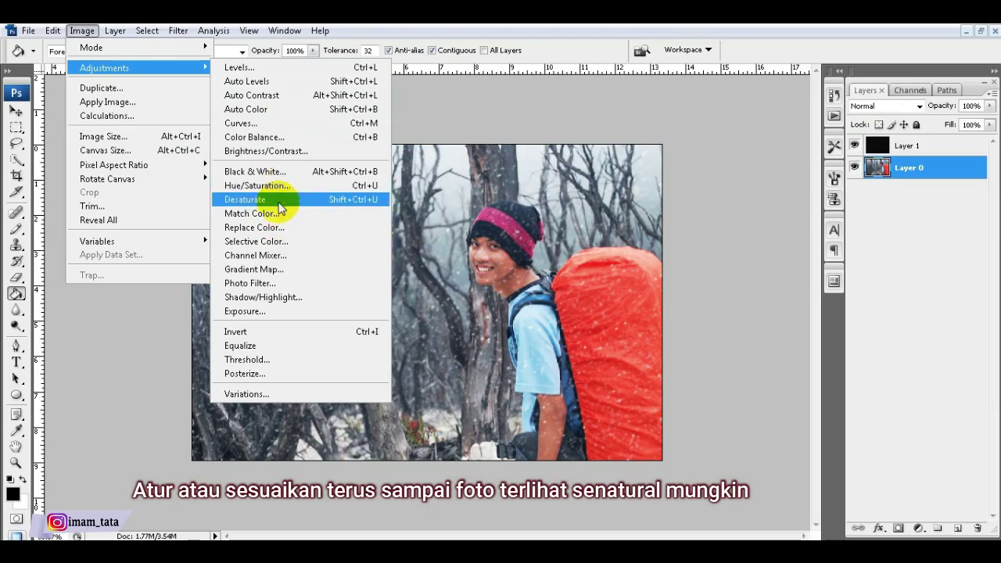
pyautogui.click(282, 248)
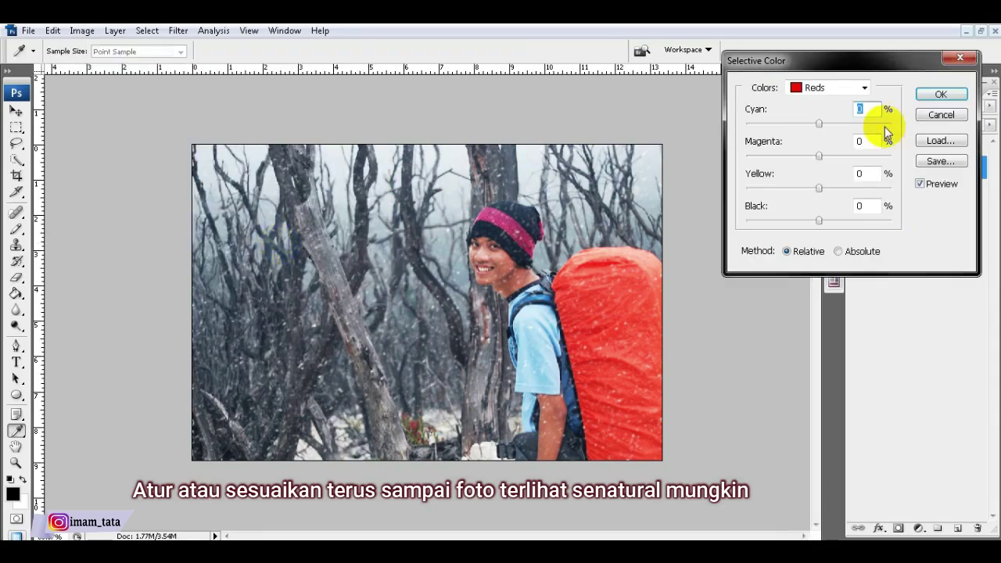
pyautogui.click(839, 89)
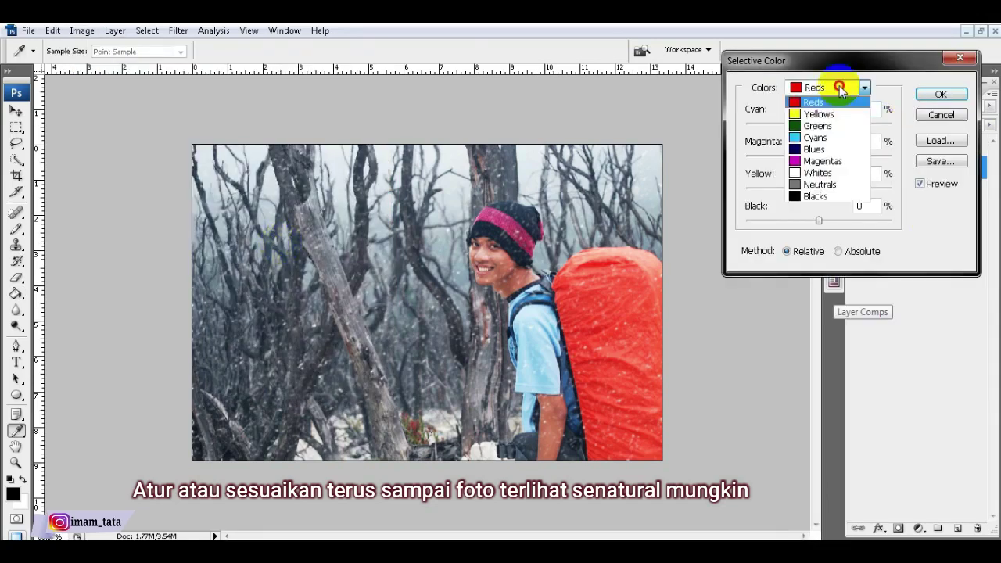
pyautogui.click(825, 201)
pyautogui.moveTo(818, 220); pyautogui.dragTo(826, 220)
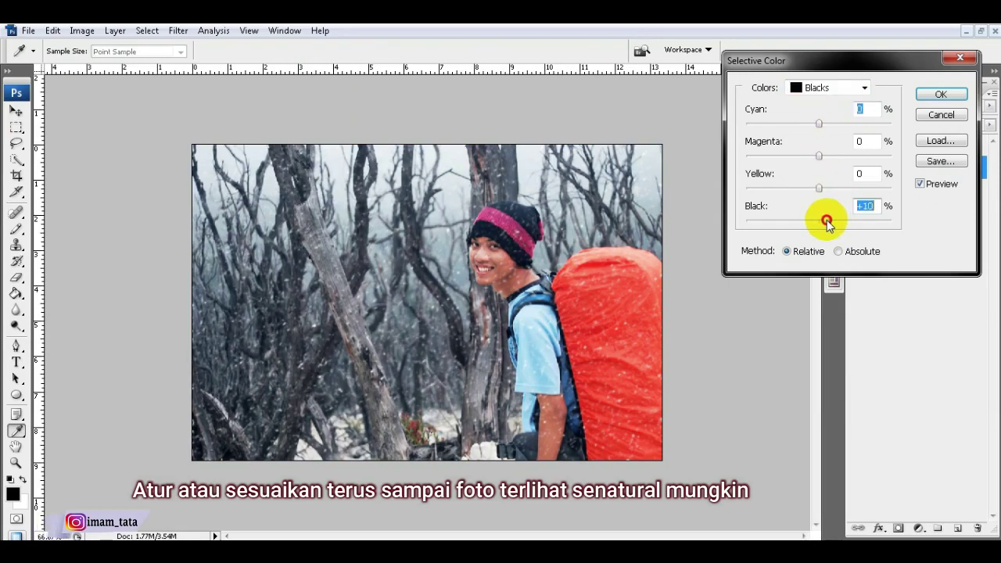
# Step: Set the Cyan amount of the Cyans to +100% in the Selective Color adjustment
pyautogui.click(821, 92)
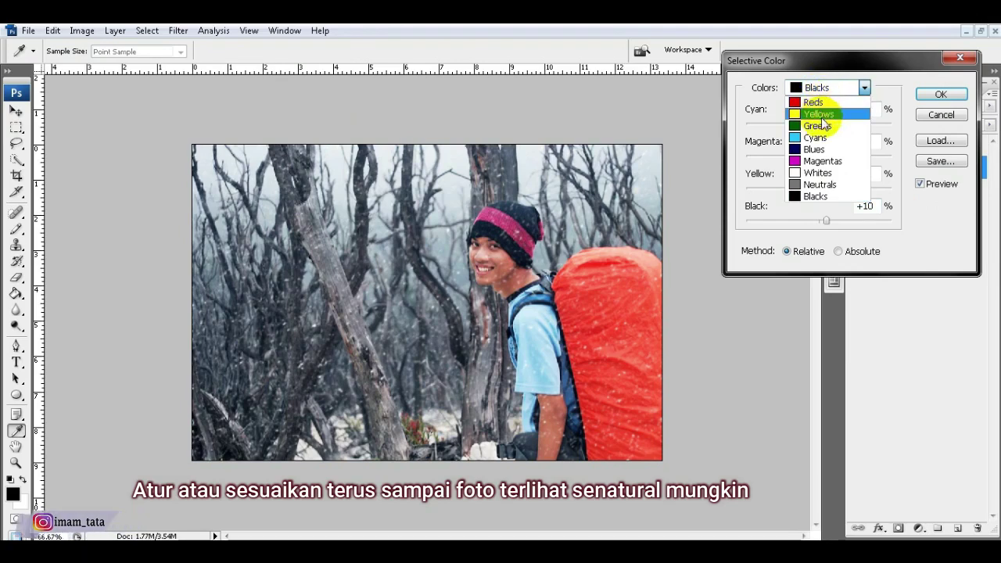
pyautogui.click(821, 141)
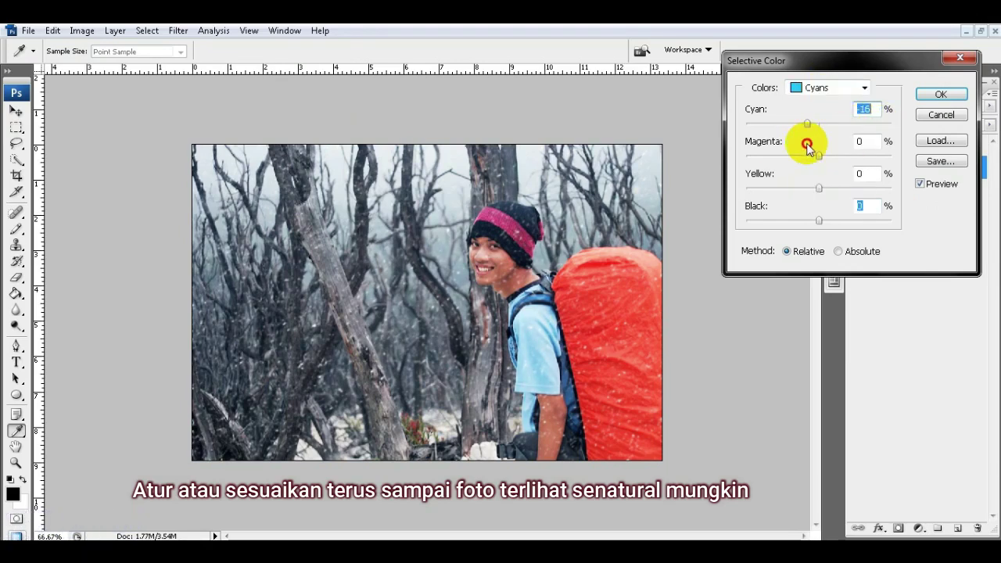
pyautogui.moveTo(767, 146); pyautogui.dragTo(981, 152)
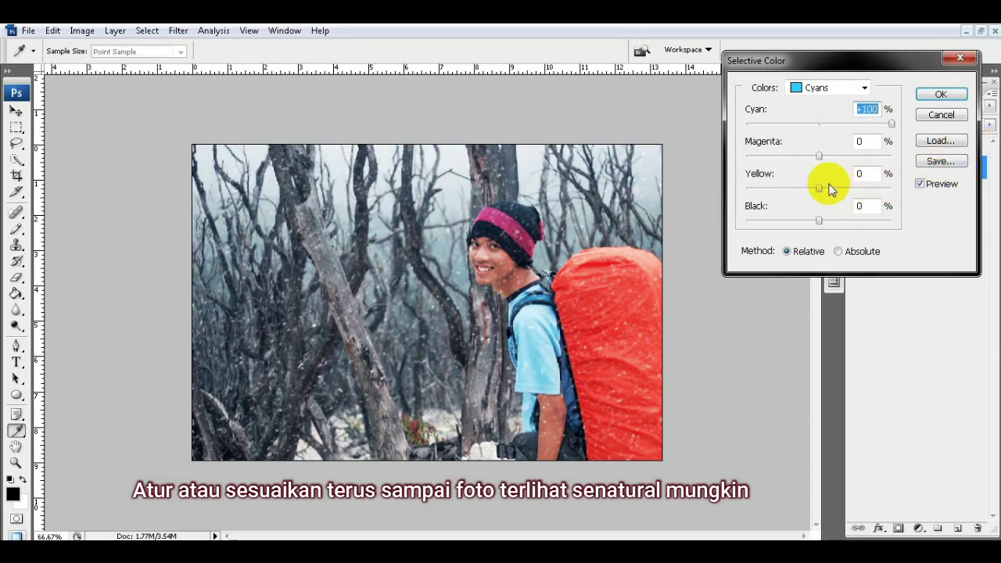
# Step: Set the Black amount of the Whites to +35% and apply the Selective Color adjustment
pyautogui.click(842, 88)
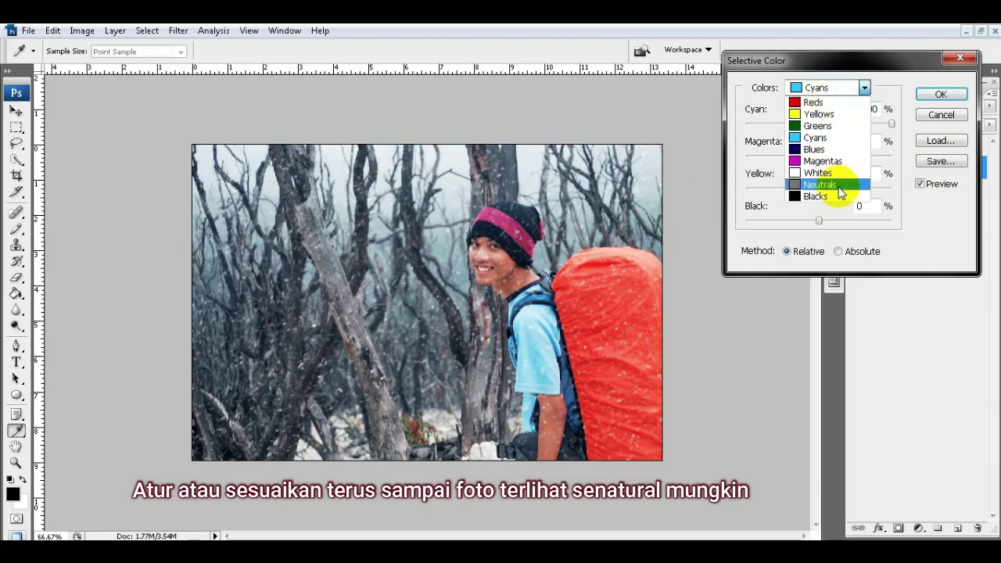
pyautogui.click(817, 172)
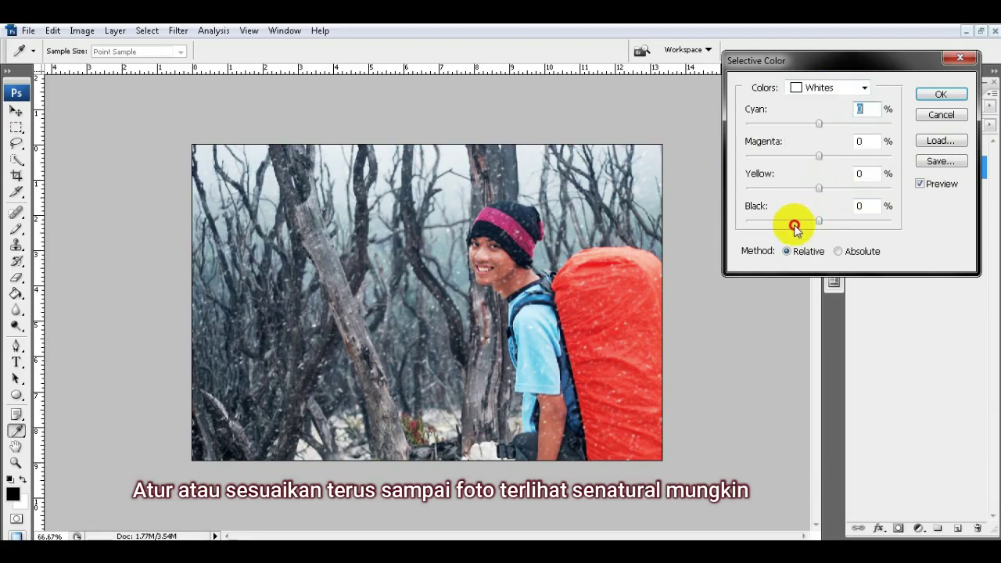
pyautogui.moveTo(817, 221); pyautogui.dragTo(846, 227)
pyautogui.click(833, 88)
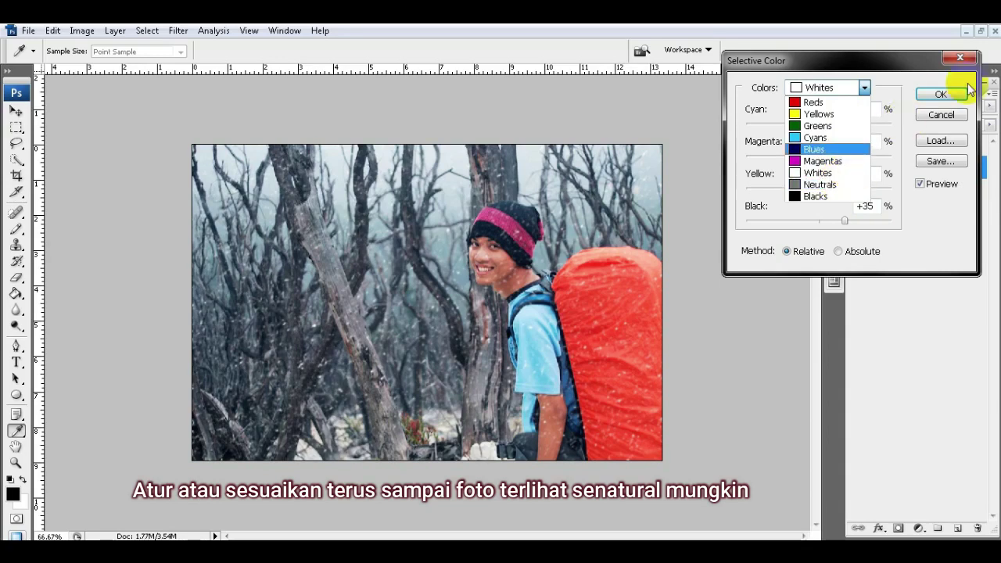
pyautogui.click(960, 95)
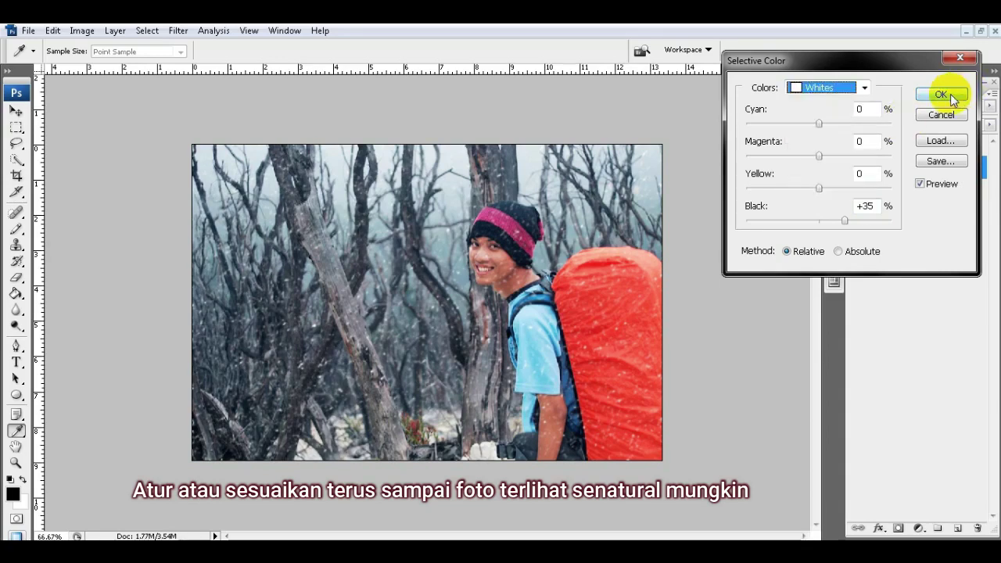
pyautogui.click(926, 94)
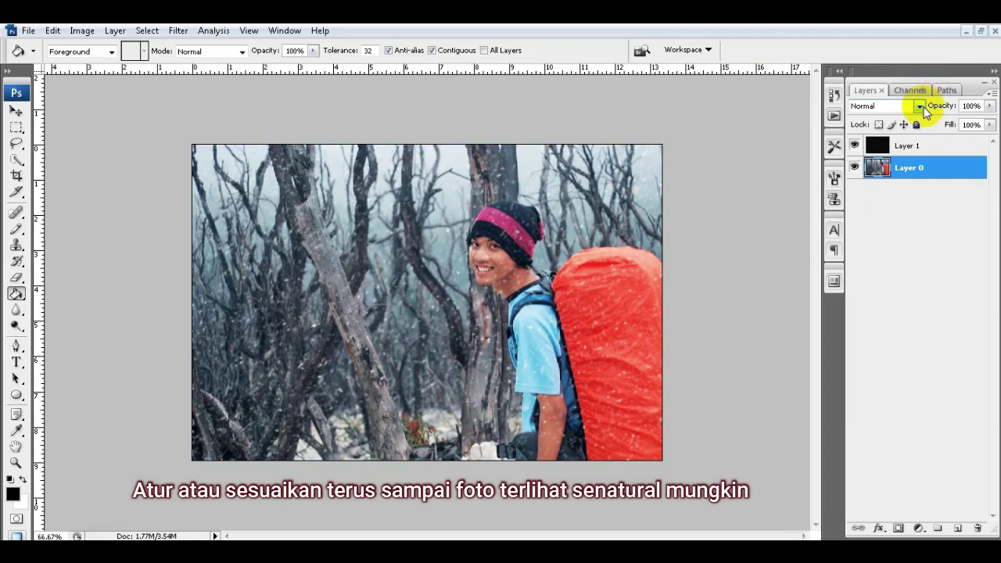
# Step: Raise the brightness of the snow on Layer 1 to +42 with the Brightness/Contrast adjustment
pyautogui.click(909, 147)
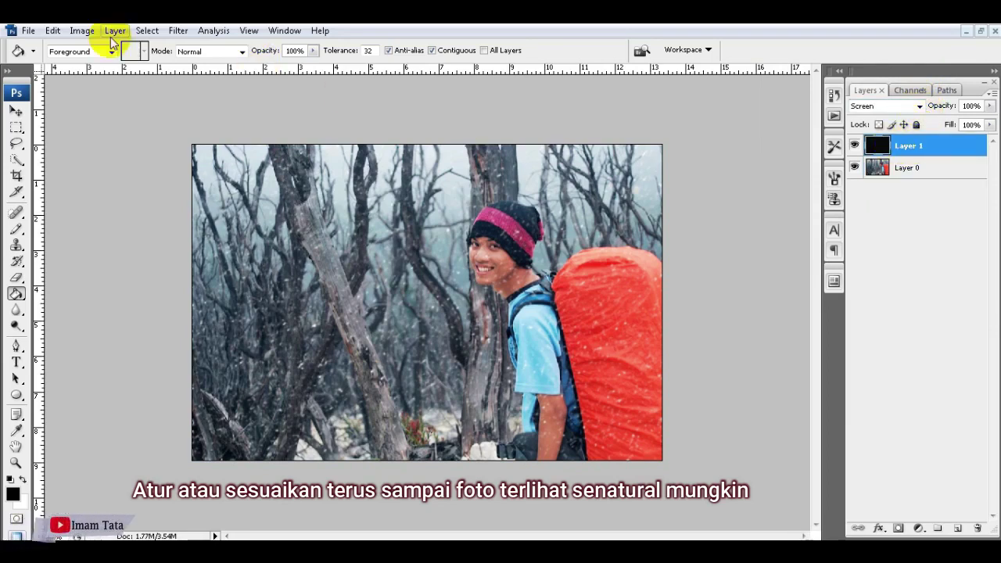
pyautogui.click(82, 31)
pyautogui.moveTo(180, 68)
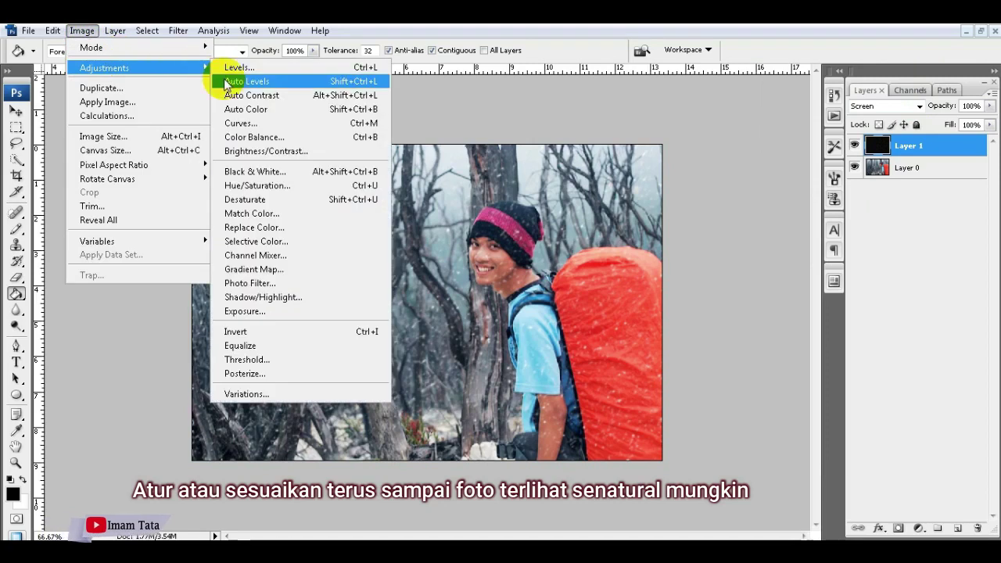
pyautogui.click(259, 153)
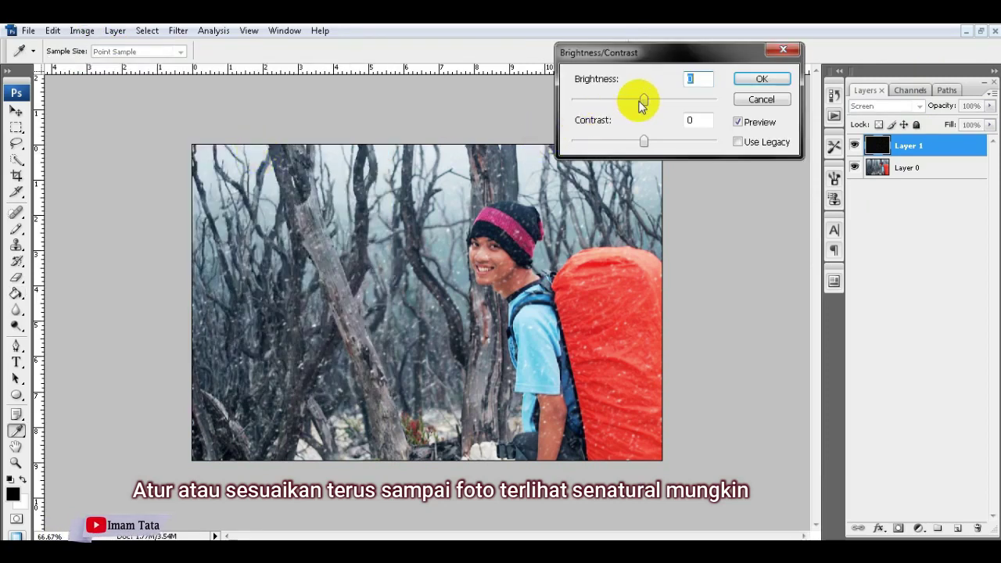
pyautogui.moveTo(645, 101); pyautogui.dragTo(671, 106)
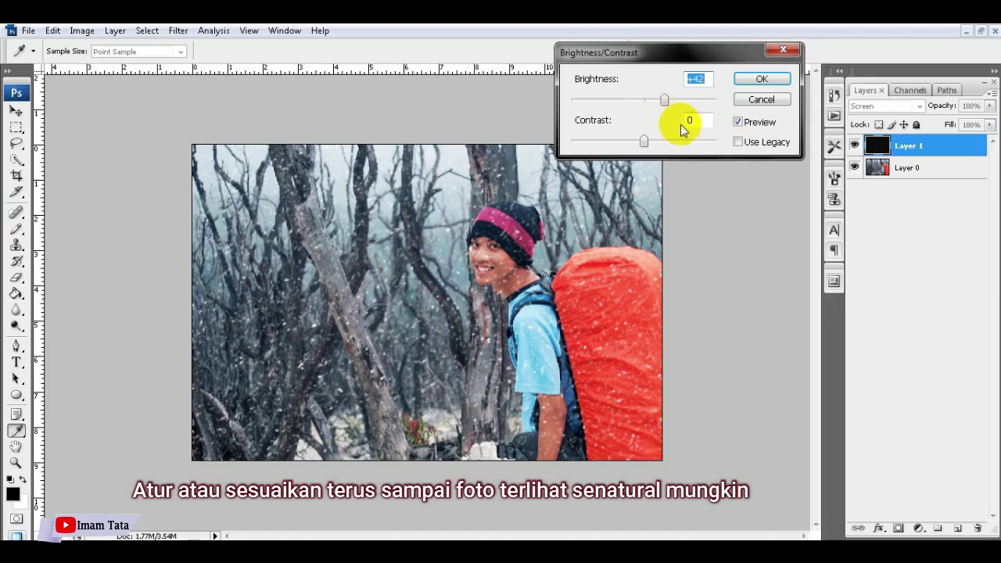
pyautogui.click(760, 79)
pyautogui.press('g')
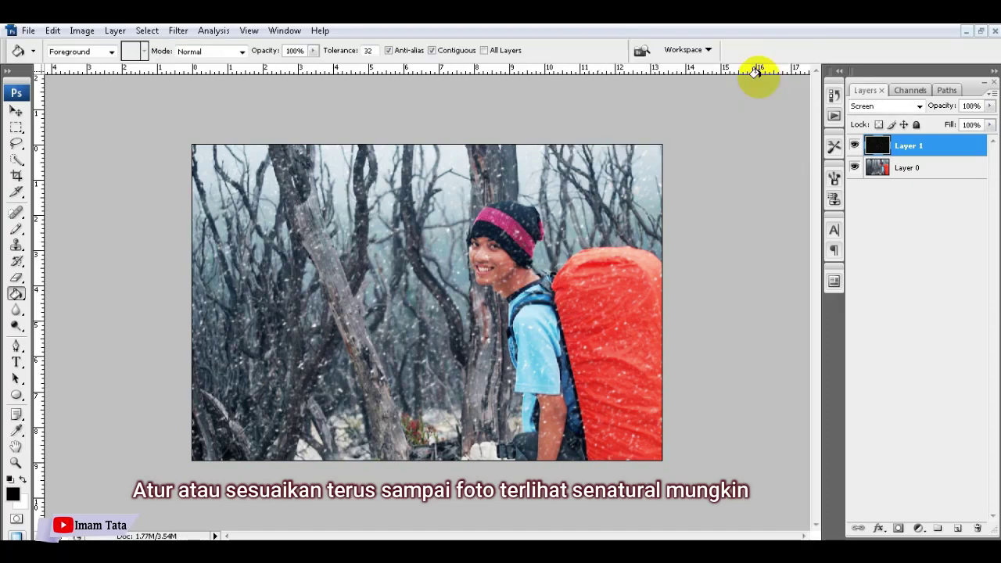
# Step: Apply a Hue/Saturation adjustment to the photo on Layer 0 with Saturation -5 and Lightness -2
pyautogui.click(884, 167)
pyautogui.click(92, 33)
pyautogui.moveTo(175, 70)
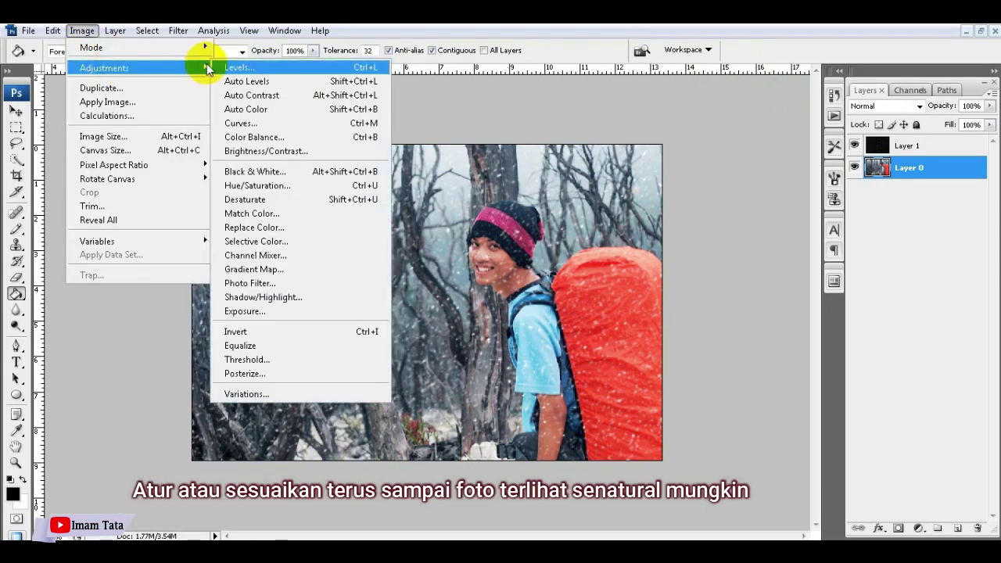
pyautogui.click(292, 176)
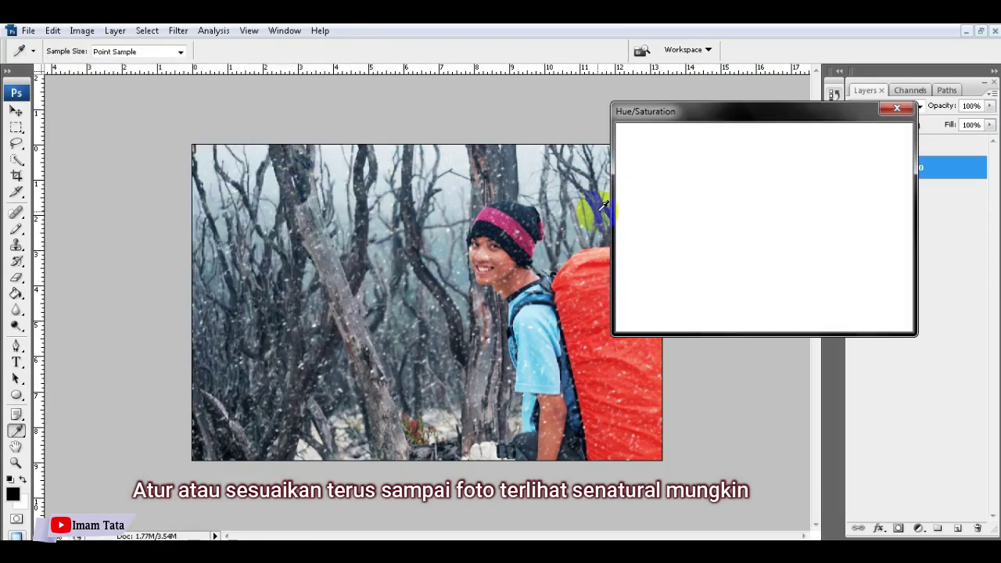
pyautogui.moveTo(730, 258)
pyautogui.mouseDown()
pyautogui.moveTo(722, 260)
pyautogui.moveTo(730, 259)
pyautogui.mouseUp()
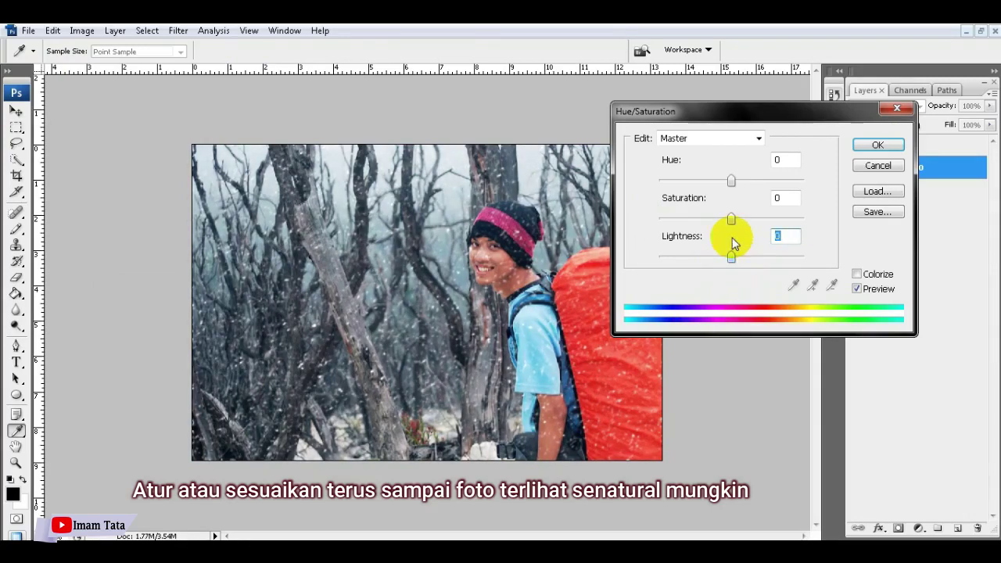
pyautogui.moveTo(730, 219)
pyautogui.mouseDown()
pyautogui.moveTo(719, 217)
pyautogui.moveTo(728, 221)
pyautogui.mouseUp()
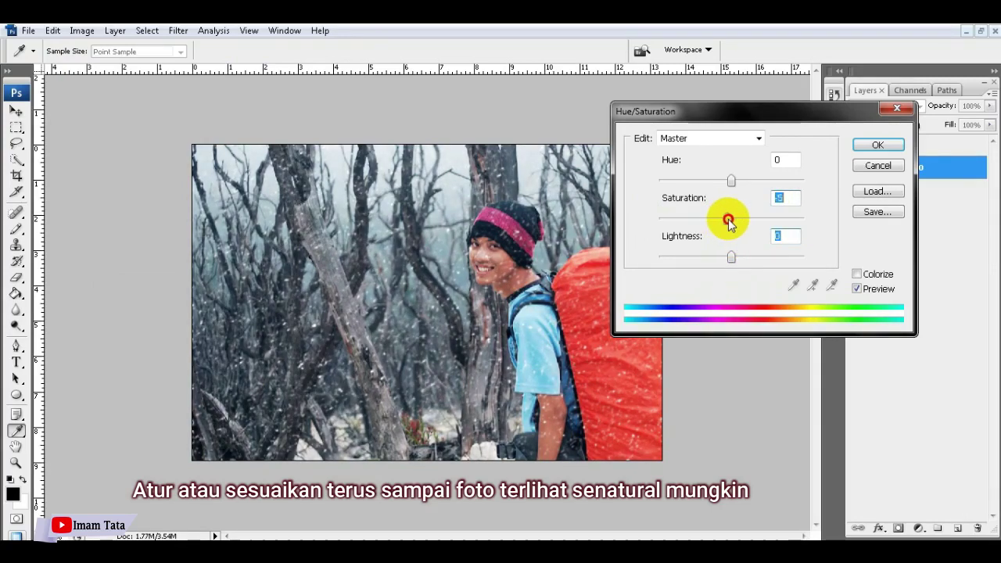
pyautogui.moveTo(731, 257)
pyautogui.mouseDown()
pyautogui.moveTo(743, 258)
pyautogui.moveTo(731, 260)
pyautogui.mouseUp()
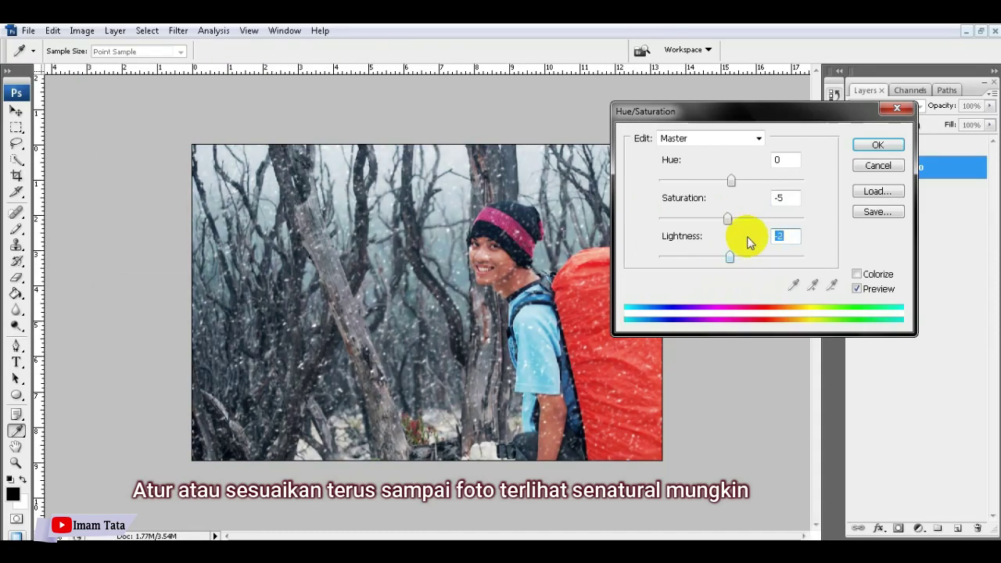
pyautogui.click(865, 148)
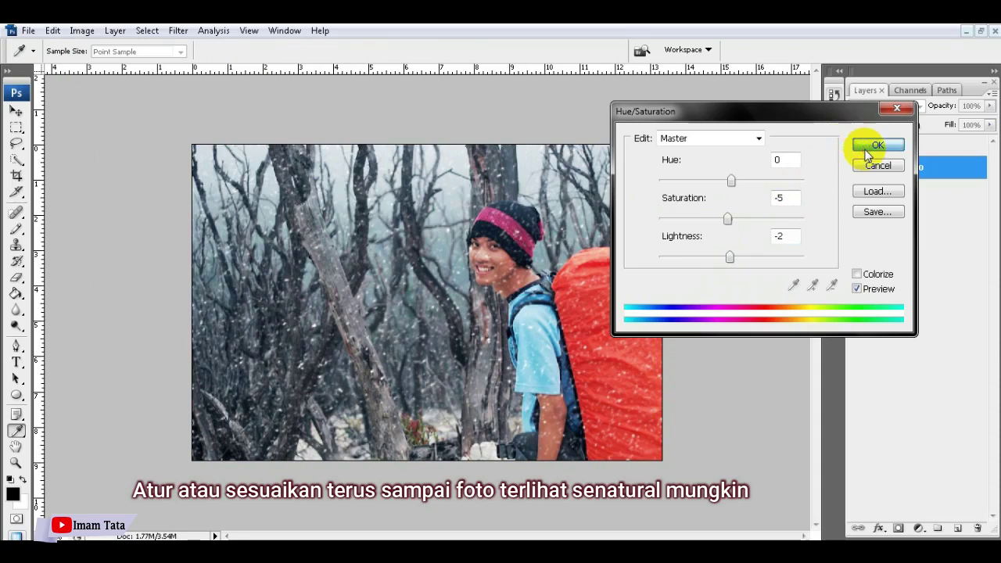
pyautogui.press('g')
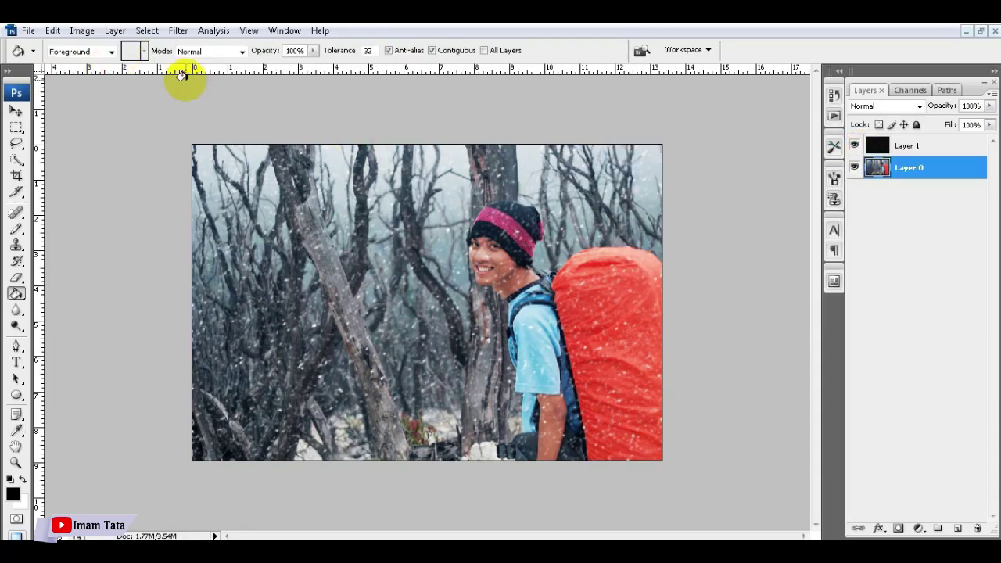
# Step: Flatten the image so the snow and photo layers are combined into one background
pyautogui.click(86, 31)
pyautogui.moveTo(115, 31)
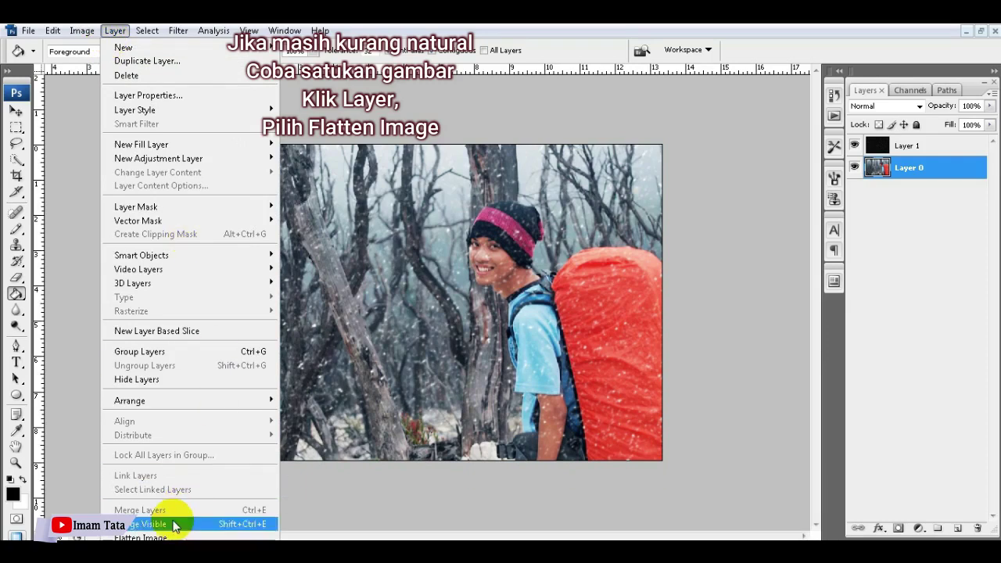
pyautogui.click(149, 537)
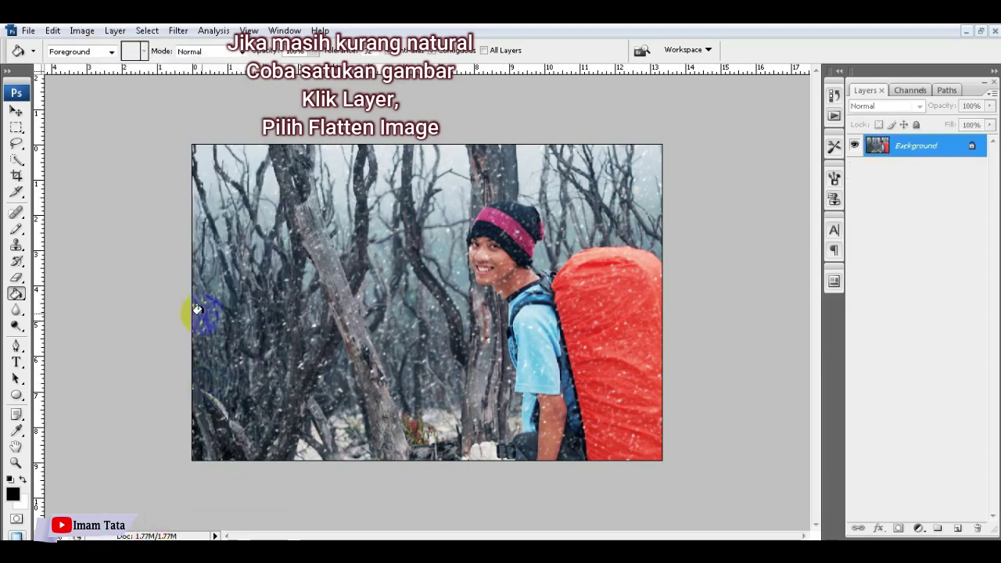
# Step: Adjust the flattened image's Brightness/Contrast to a brightness of -12 and a contrast of +11
pyautogui.click(82, 31)
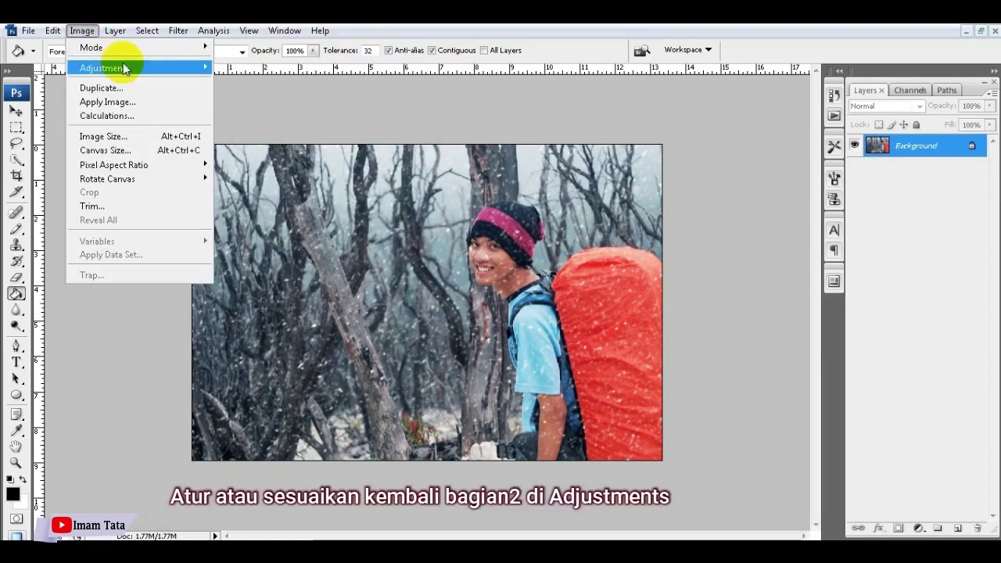
pyautogui.moveTo(124, 68)
pyautogui.click(288, 151)
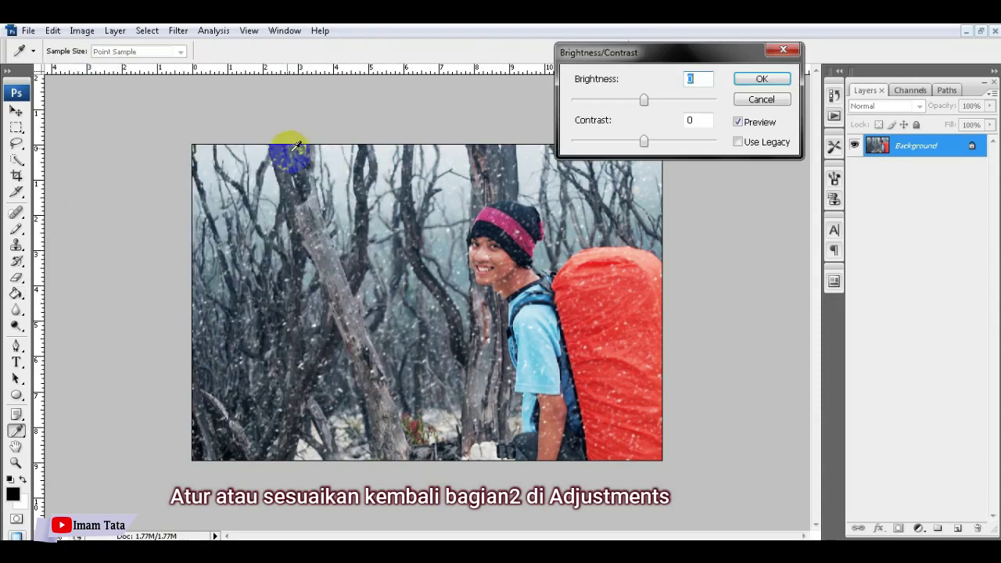
pyautogui.moveTo(644, 142)
pyautogui.mouseDown()
pyautogui.moveTo(599, 142)
pyautogui.moveTo(702, 141)
pyautogui.moveTo(657, 142)
pyautogui.mouseUp()
pyautogui.moveTo(643, 100)
pyautogui.mouseDown()
pyautogui.moveTo(625, 101)
pyautogui.moveTo(665, 100)
pyautogui.moveTo(639, 108)
pyautogui.mouseUp()
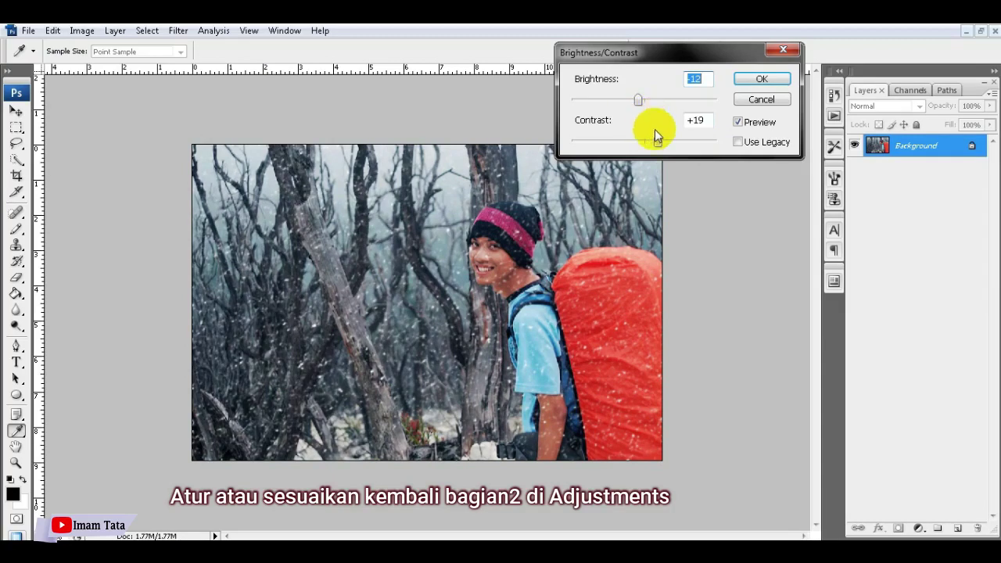
pyautogui.moveTo(657, 142)
pyautogui.mouseDown()
pyautogui.moveTo(642, 149)
pyautogui.moveTo(651, 153)
pyautogui.mouseUp()
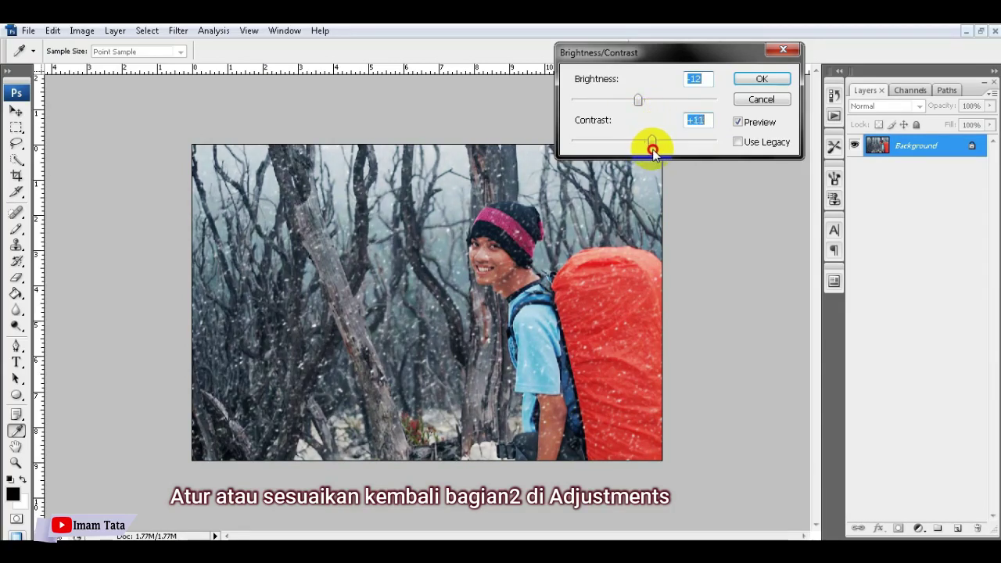
pyautogui.click(747, 79)
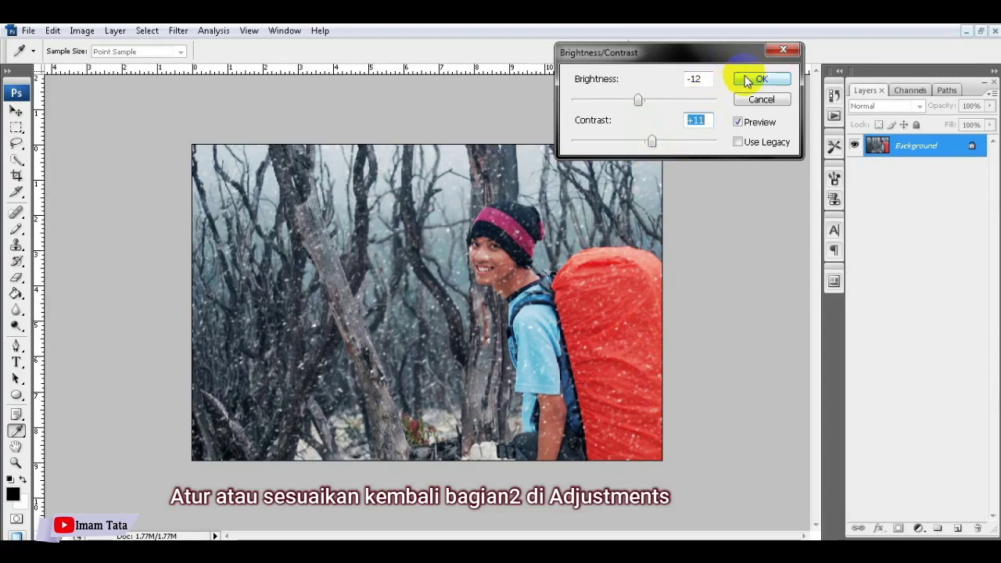
pyautogui.click(745, 79)
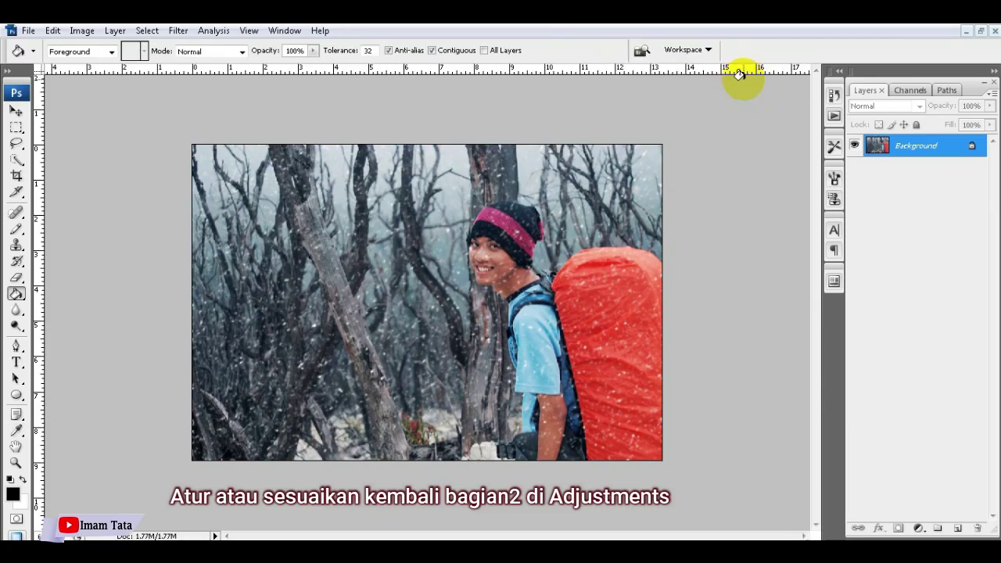
# Step: Switch to the Move tool
pyautogui.hotkey('ctrl', '+')
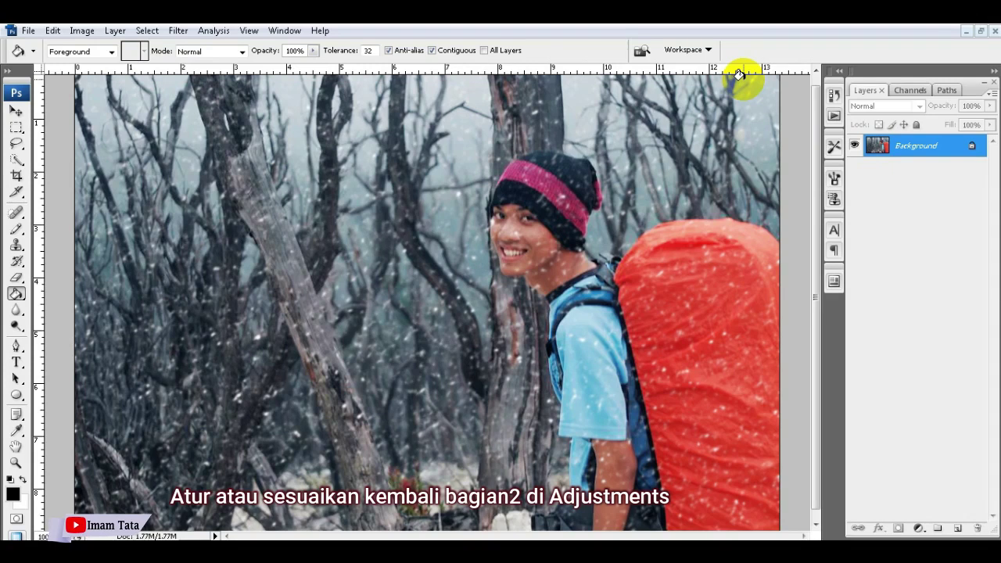
pyautogui.hotkey('ctrl', '-')
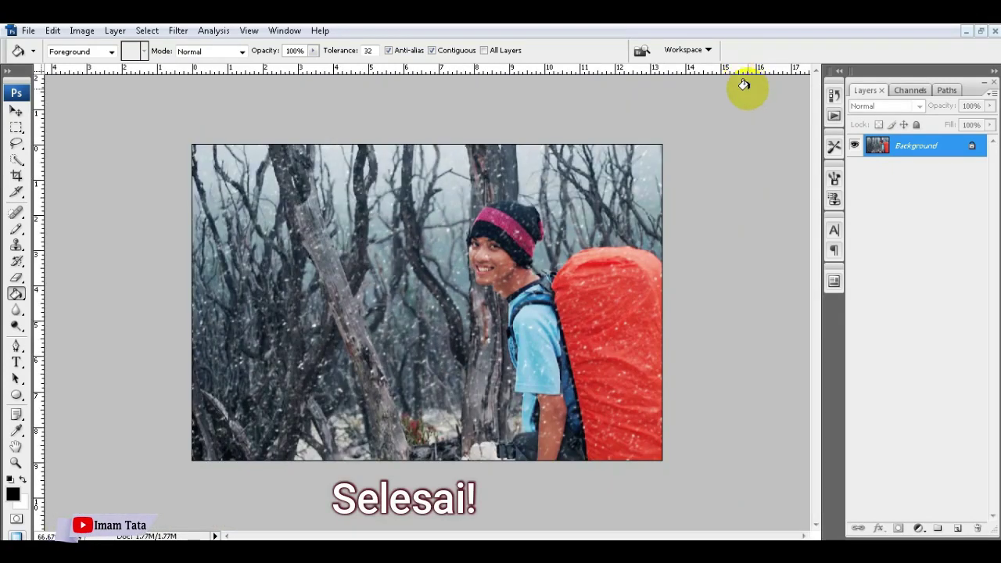
pyautogui.click(16, 111)
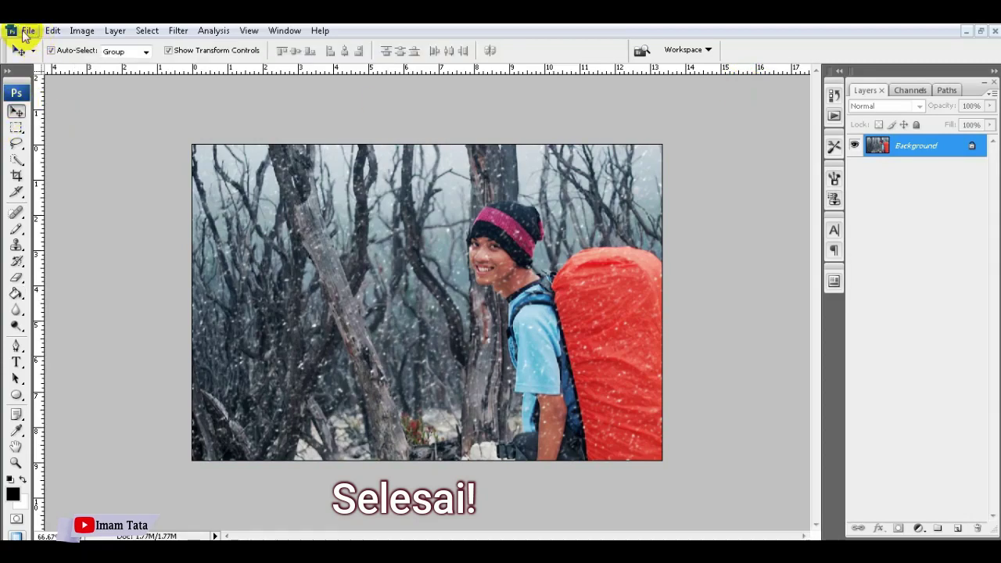